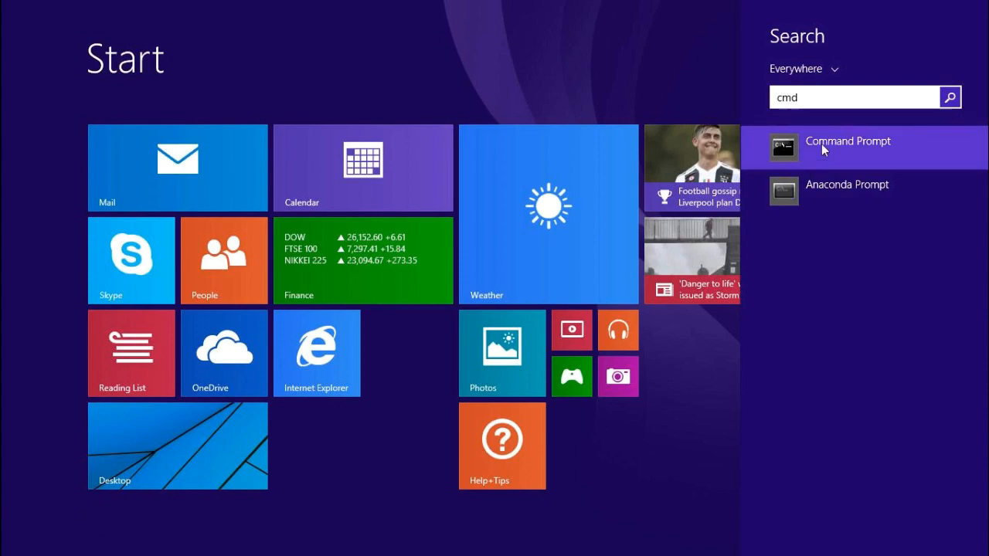
- Open Command Prompt as administrator and query the system architecture with wmic os get osarchitecture
{"action": "right_click", "coordinate": [821, 144]}
{"action": "left_click", "coordinate": [825, 271]}
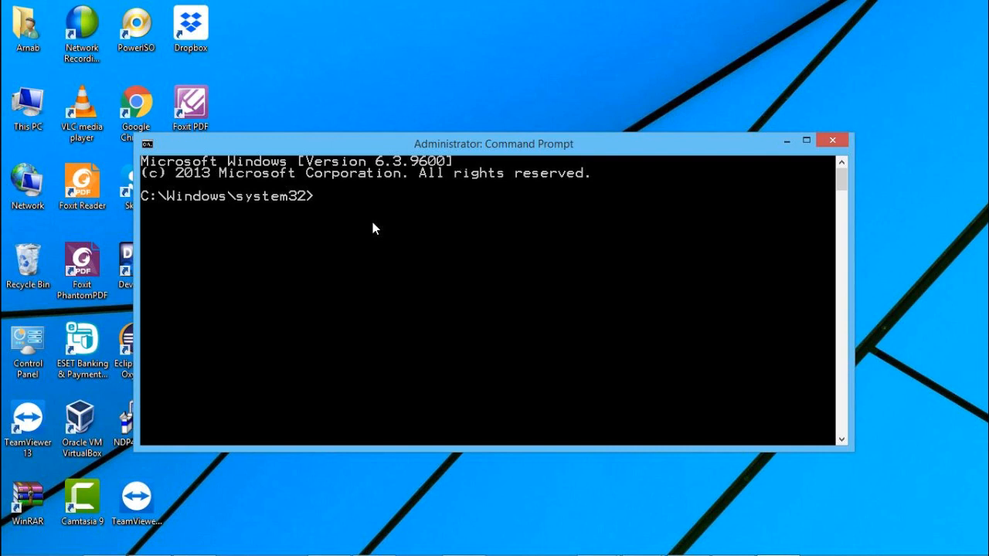
{"action": "type", "text": "wmic os get"}
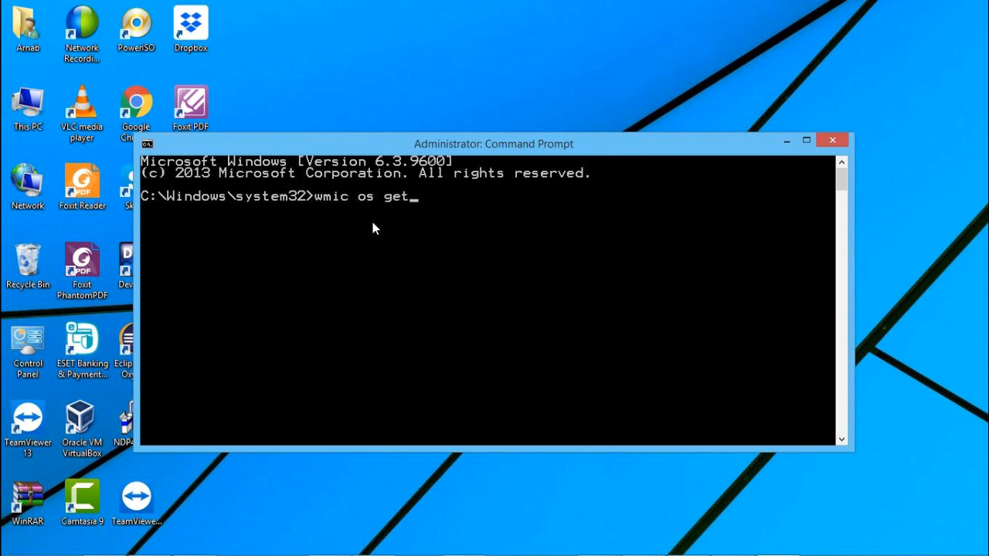
{"action": "type", "text": " osarchitecture"}
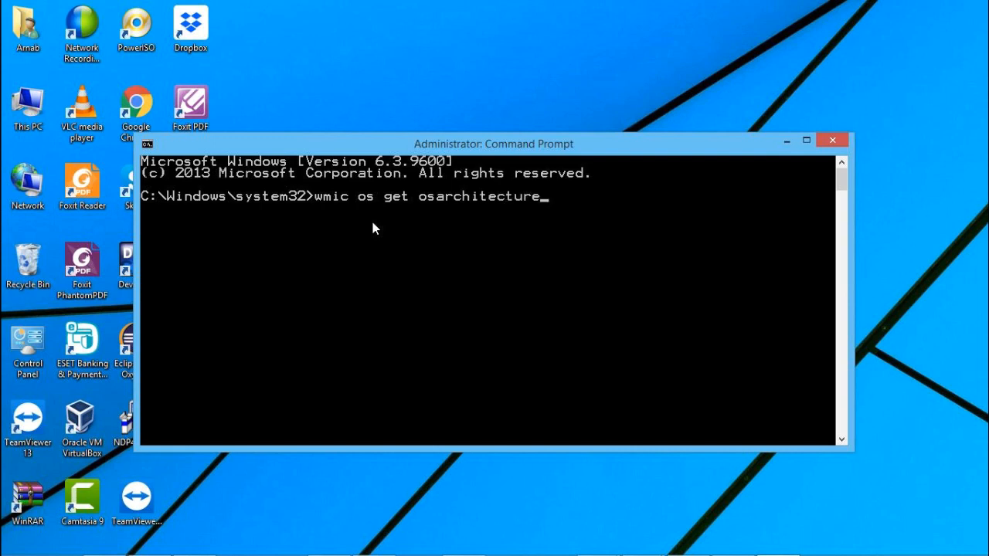
{"action": "key", "text": "Return"}
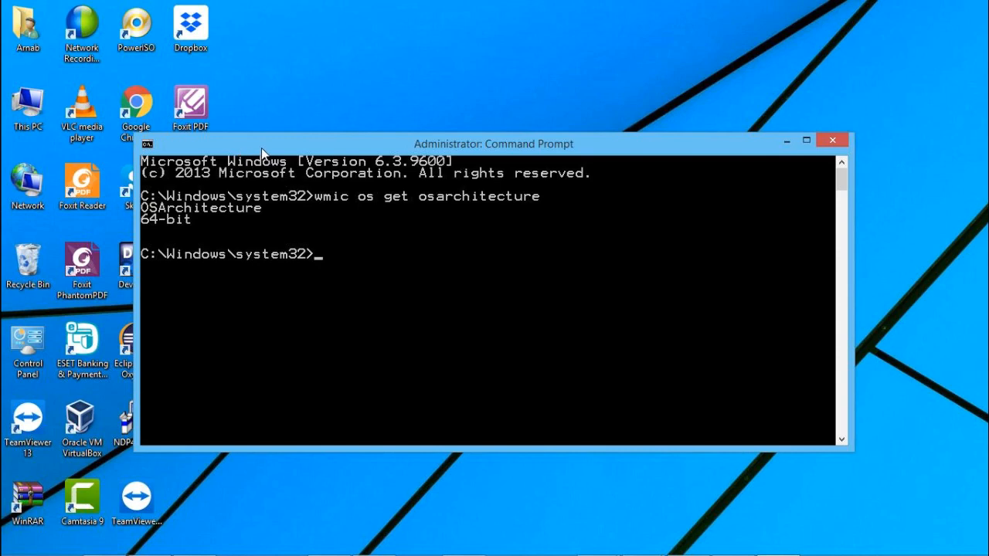
{"action": "left_click_drag", "start_coordinate": [261, 148], "coordinate": [375, 145]}
{"action": "double_click", "coordinate": [142, 116]}
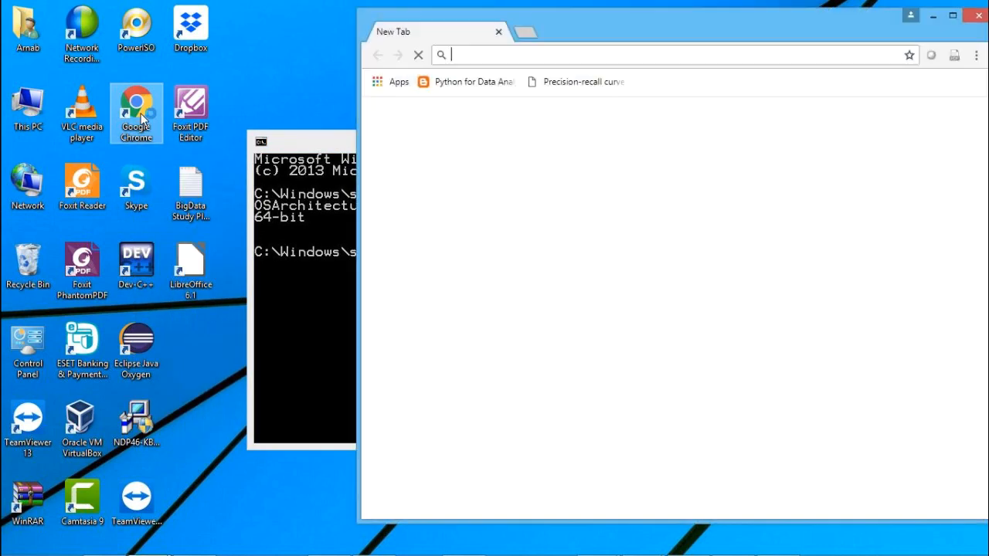
{"action": "left_click", "coordinate": [953, 16]}
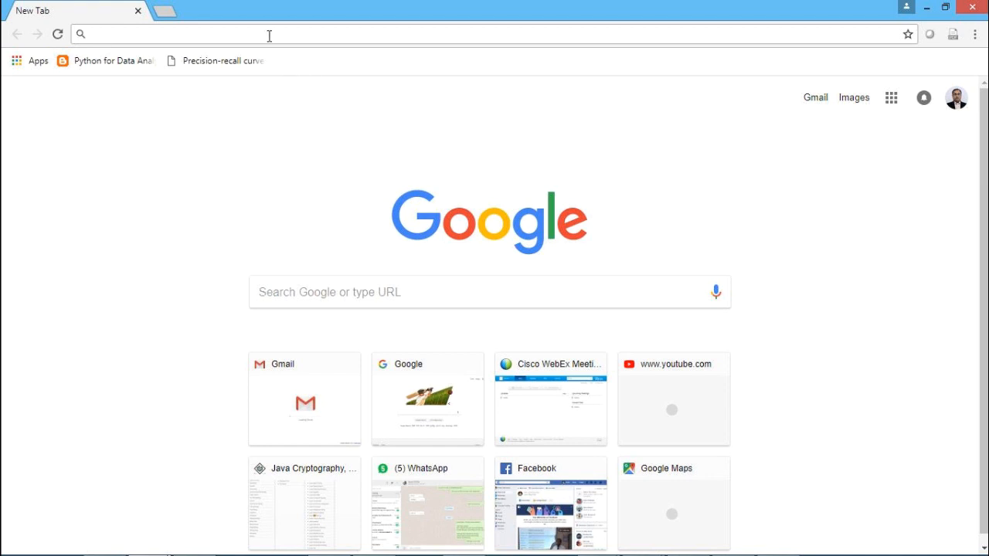
{"action": "type", "text": "www."}
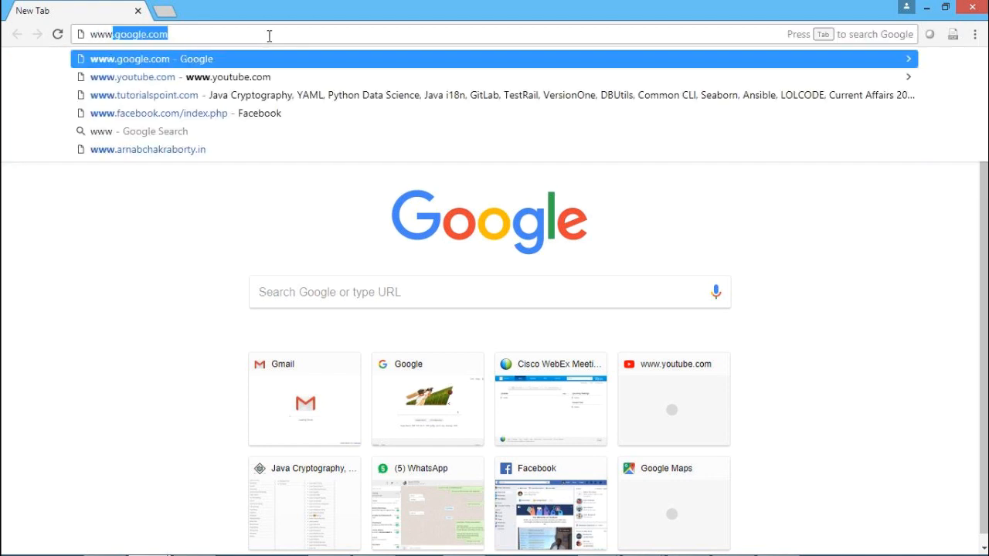
{"action": "type", "text": "mongo"}
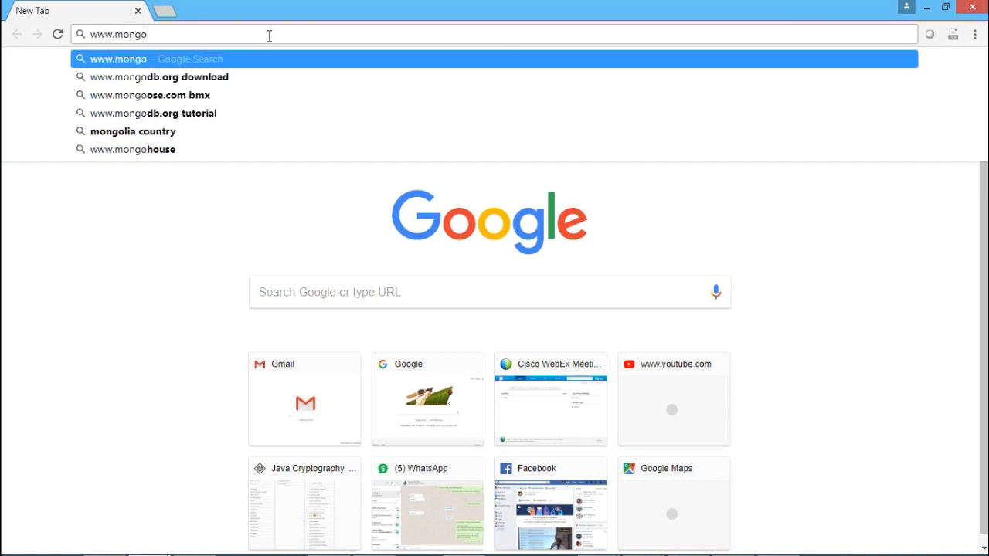
{"action": "type", "text": "db."}
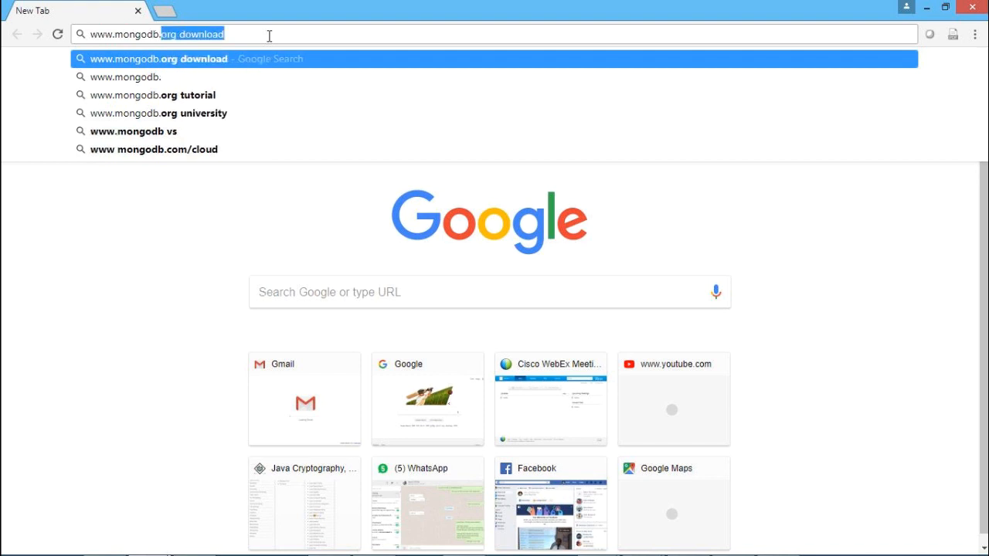
{"action": "type", "text": "org/downloads"}
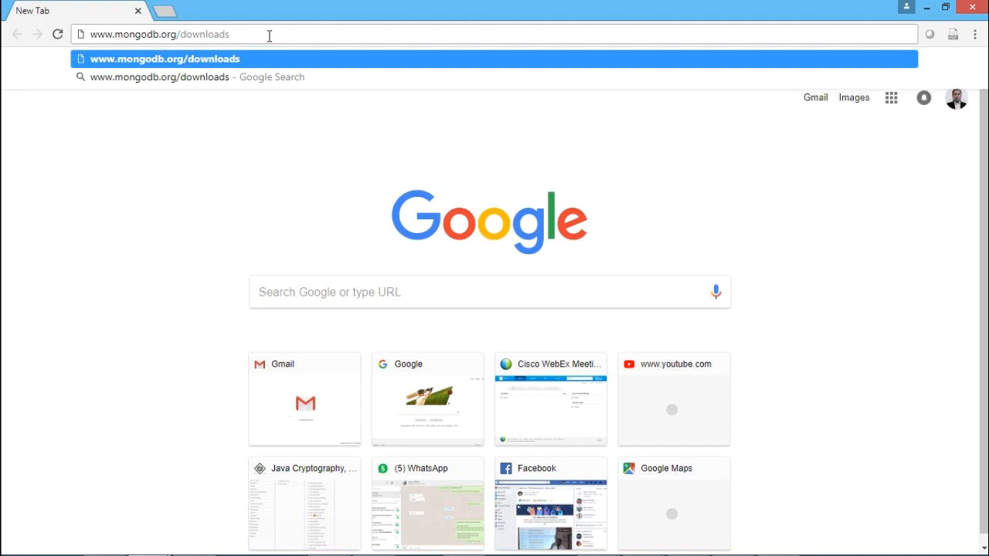
{"action": "key", "text": "Return"}
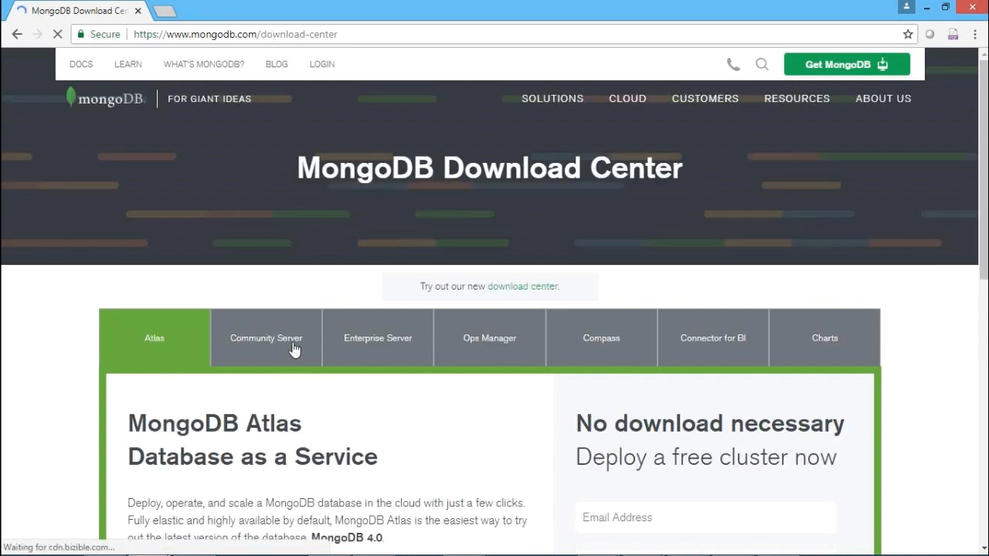
- Show the MongoDB Community Server download for Windows with the Windows 64-bit x64 version selected
{"action": "scroll", "coordinate": [280, 286], "scroll_direction": "down", "scroll_amount": 1}
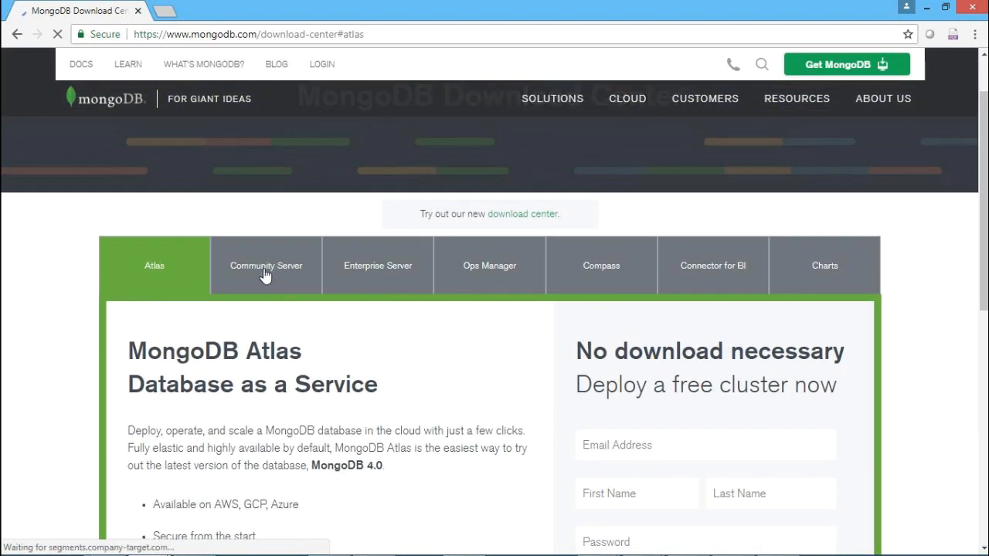
{"action": "left_click", "coordinate": [265, 275]}
{"action": "scroll", "coordinate": [225, 309], "scroll_direction": "down", "scroll_amount": 1}
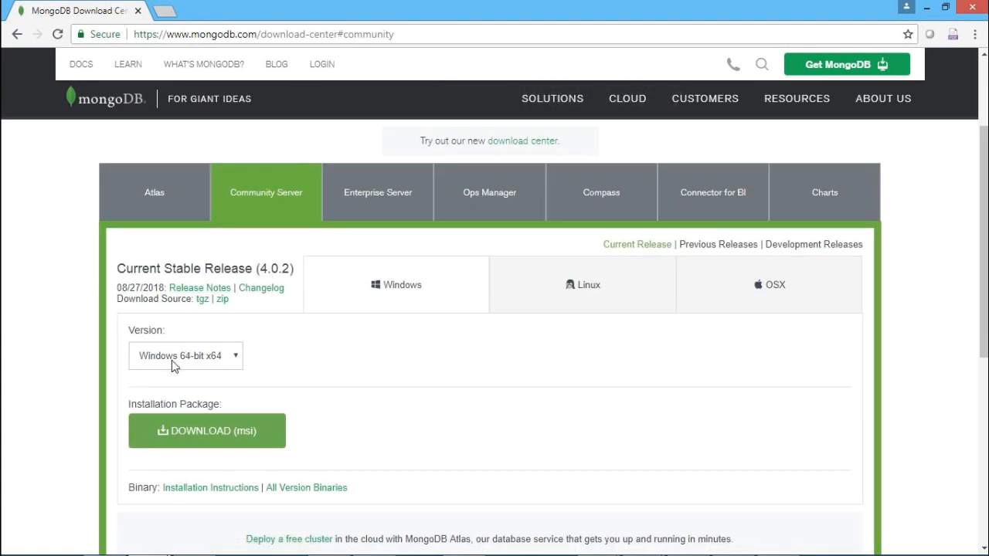
{"action": "left_click", "coordinate": [235, 362]}
{"action": "left_click", "coordinate": [235, 361]}
{"action": "scroll", "coordinate": [379, 348], "scroll_direction": "down", "scroll_amount": 1}
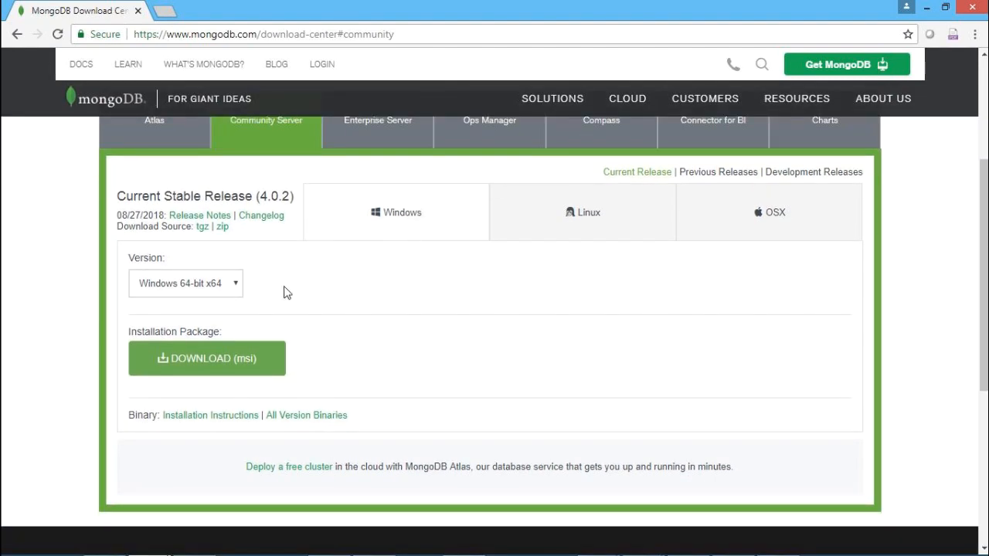
- Download the MSI installation package and save it in the Downloads folder
{"action": "left_click", "coordinate": [205, 361]}
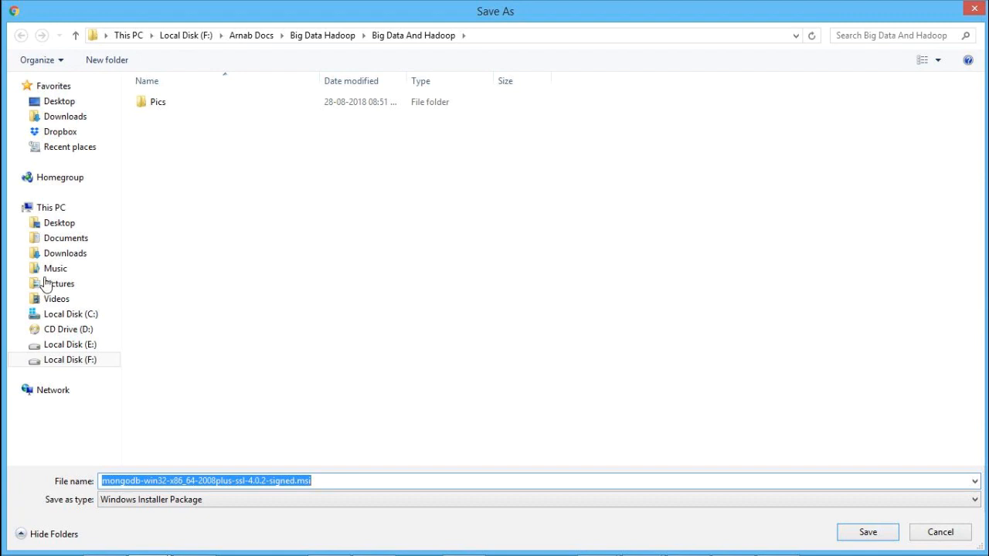
{"action": "left_click", "coordinate": [68, 120]}
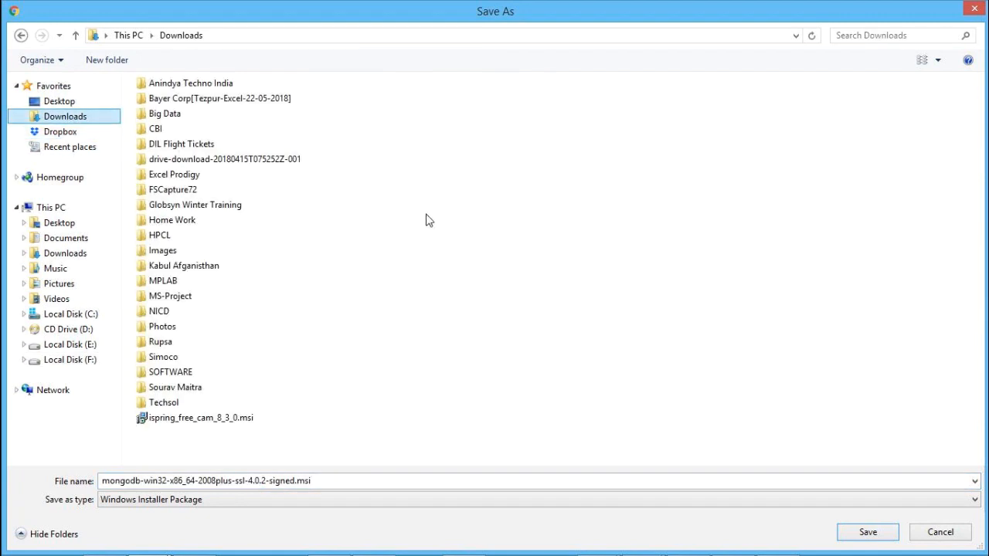
{"action": "left_click", "coordinate": [869, 533]}
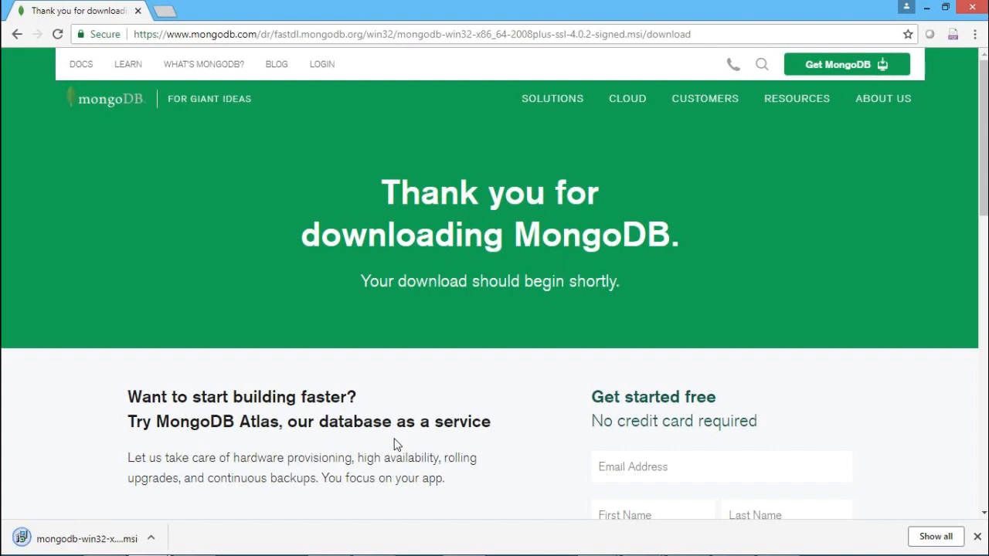
- Locate the downloaded MongoDB MSI installer in its folder and run it, allowing it past the security warning
{"action": "left_click", "coordinate": [150, 537]}
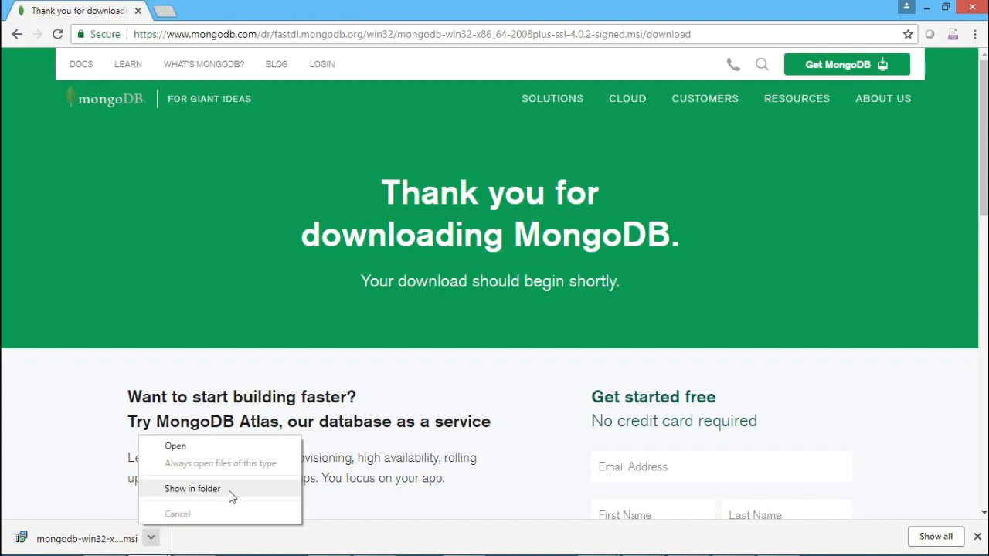
{"action": "left_click", "coordinate": [175, 491]}
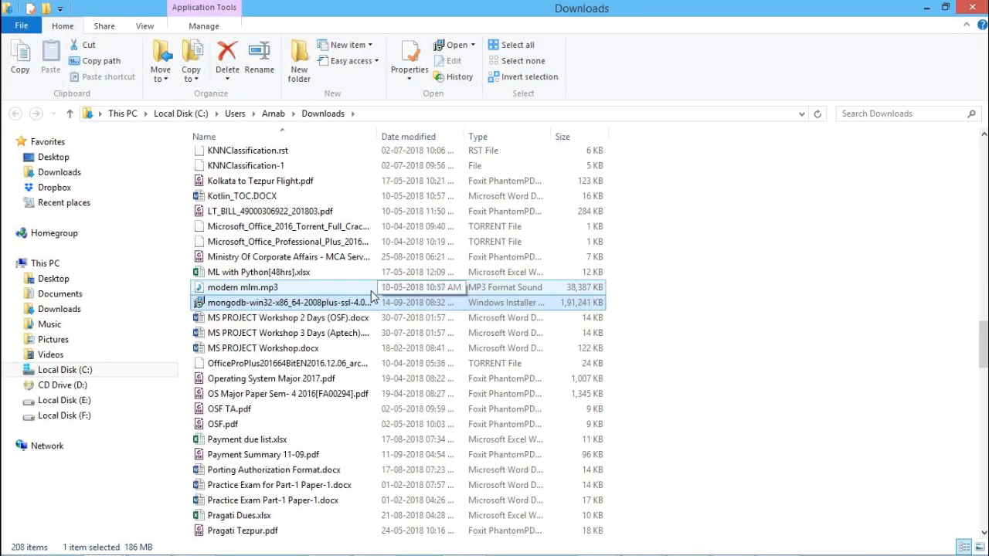
{"action": "scroll", "coordinate": [371, 294], "scroll_direction": "down", "scroll_amount": 1}
{"action": "scroll", "coordinate": [371, 294], "scroll_direction": "up", "scroll_amount": 15}
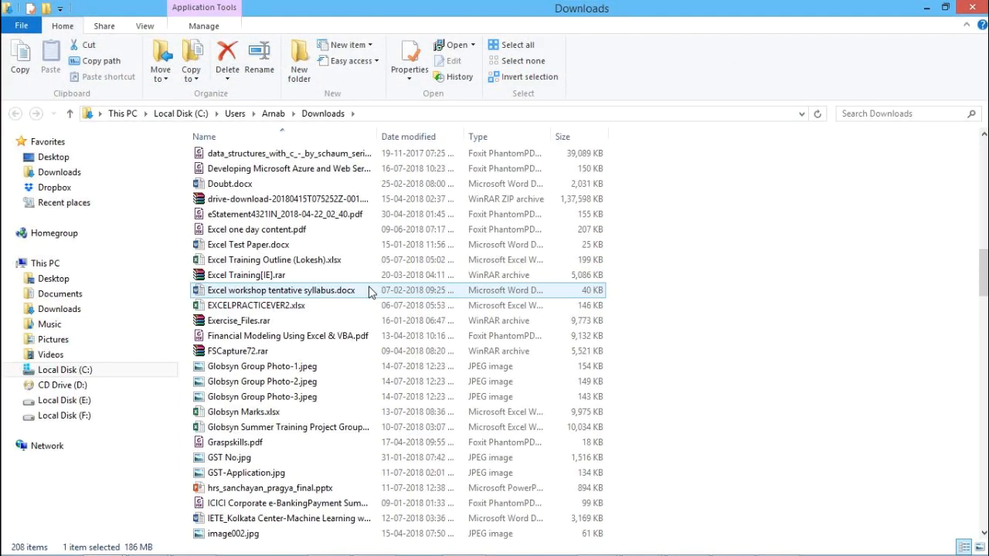
{"action": "scroll", "coordinate": [368, 291], "scroll_direction": "up", "scroll_amount": 1}
{"action": "scroll", "coordinate": [369, 291], "scroll_direction": "down", "scroll_amount": 20}
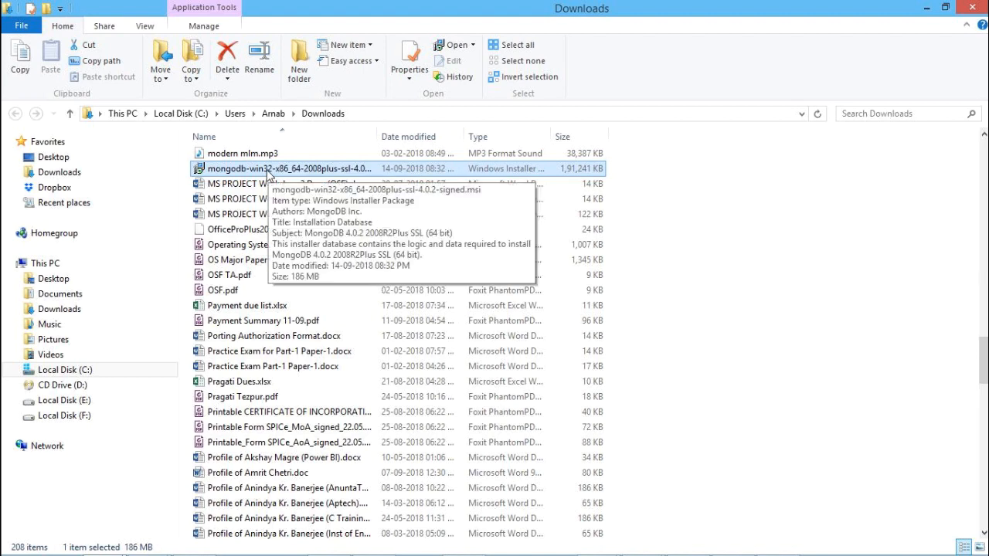
{"action": "double_click", "coordinate": [268, 170]}
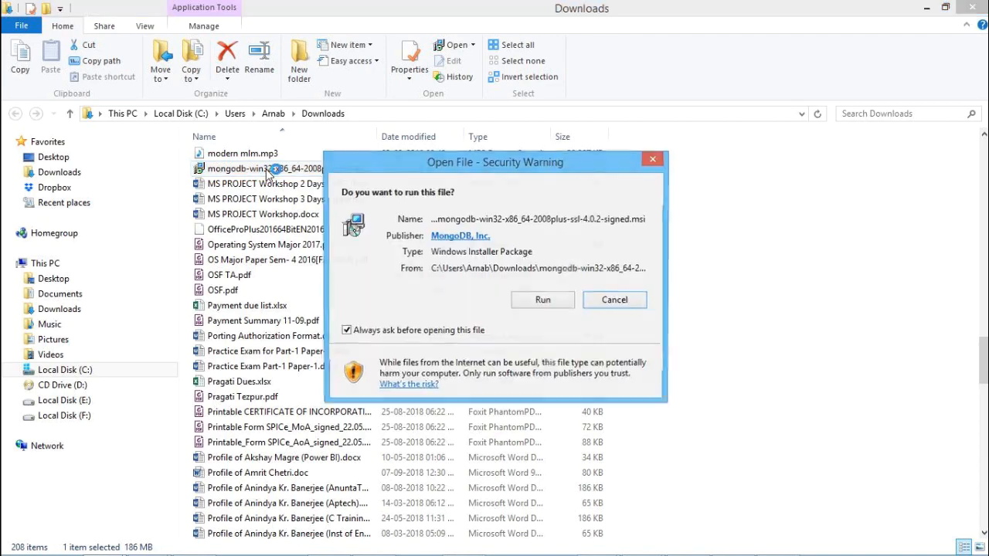
{"action": "left_click", "coordinate": [543, 301]}
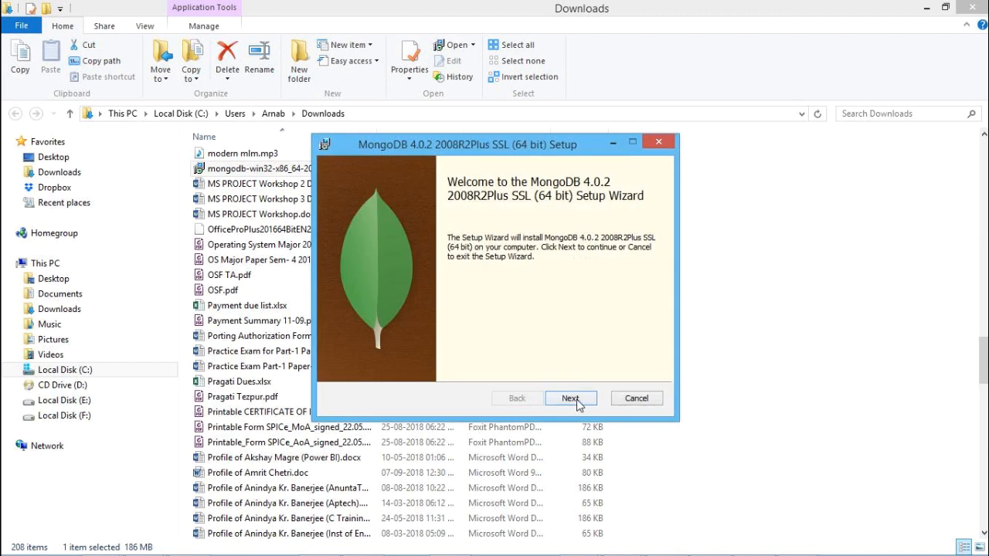
- Accept the license agreement and choose the Complete setup type with the default service configuration
{"action": "left_click", "coordinate": [571, 399]}
{"action": "left_click", "coordinate": [341, 364]}
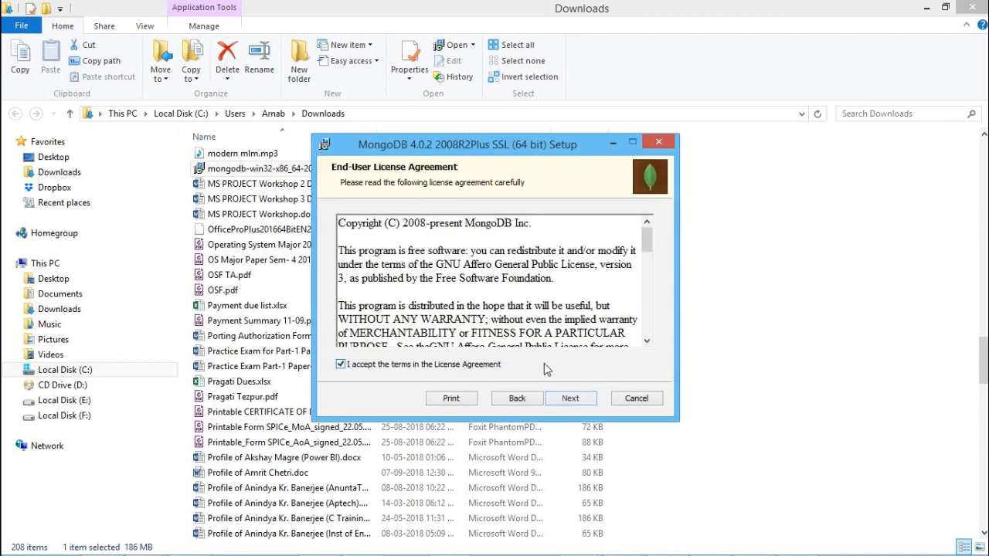
{"action": "left_click", "coordinate": [568, 398]}
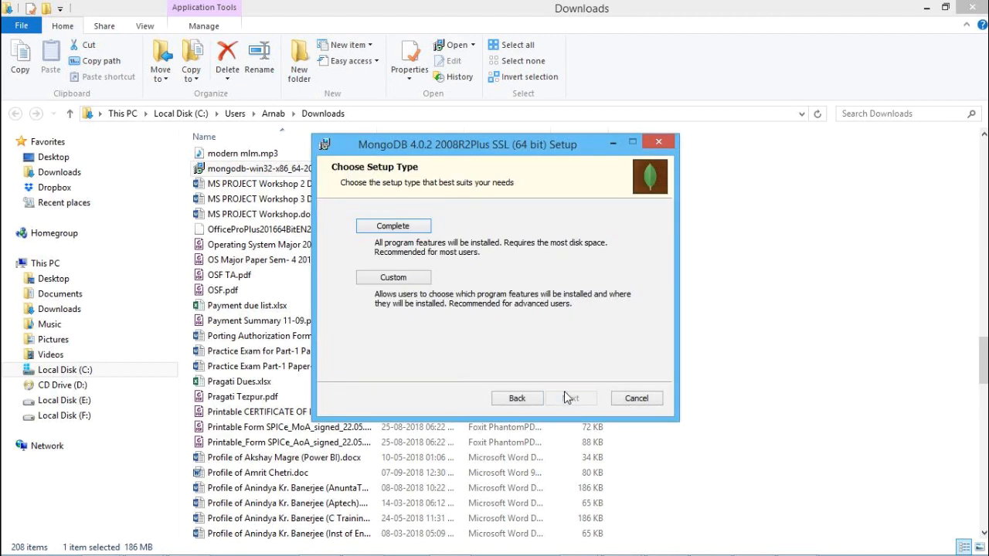
{"action": "left_click", "coordinate": [395, 229]}
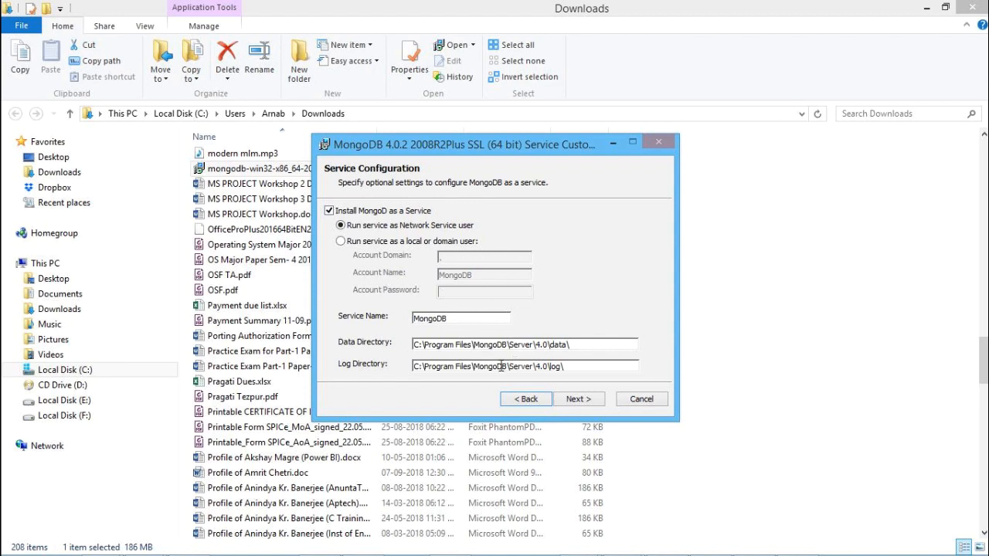
{"action": "left_click", "coordinate": [588, 401]}
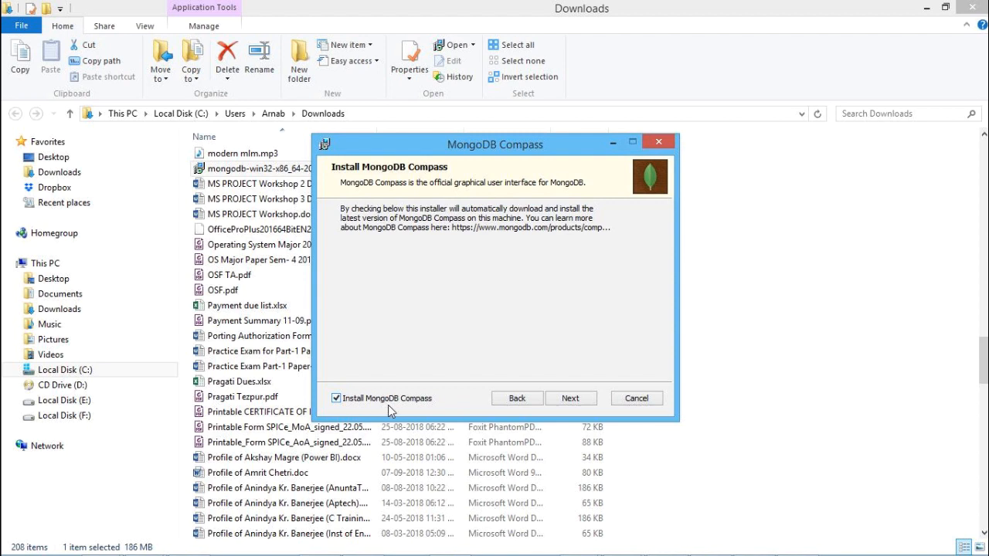
- Exclude MongoDB Compass from the setup, then install MongoDB 4.0.2 and finish the wizard
{"action": "left_click", "coordinate": [337, 400]}
{"action": "left_click", "coordinate": [571, 401]}
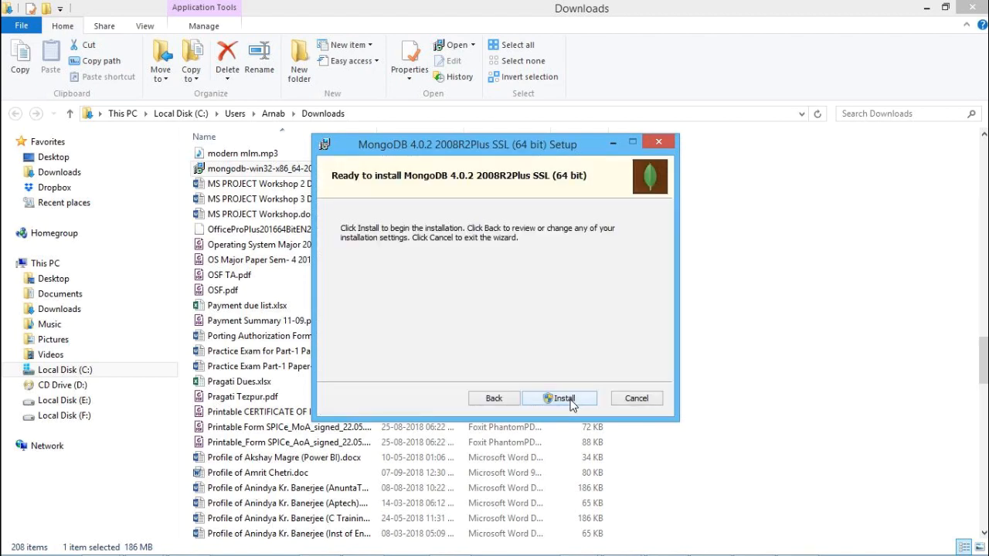
{"action": "left_click", "coordinate": [564, 399]}
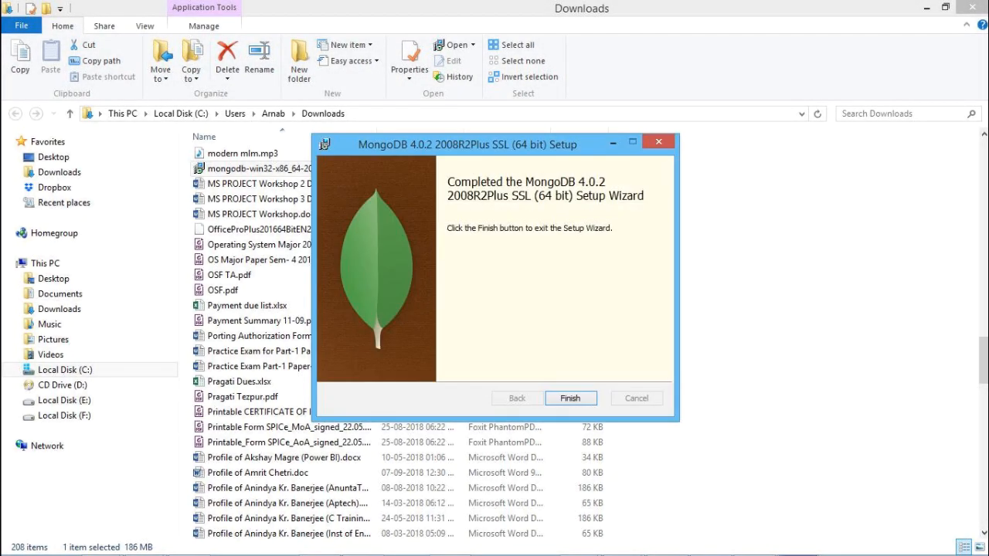
{"action": "left_click", "coordinate": [569, 400]}
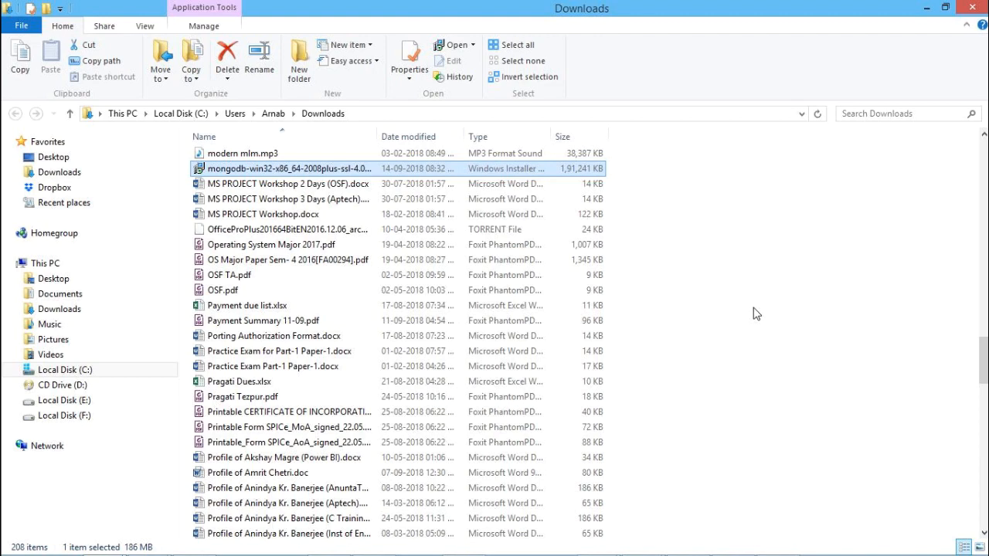
- Go to C:\Program Files\MongoDB\Server\4.0\bin and copy the folder's full path
{"action": "left_click", "coordinate": [183, 114]}
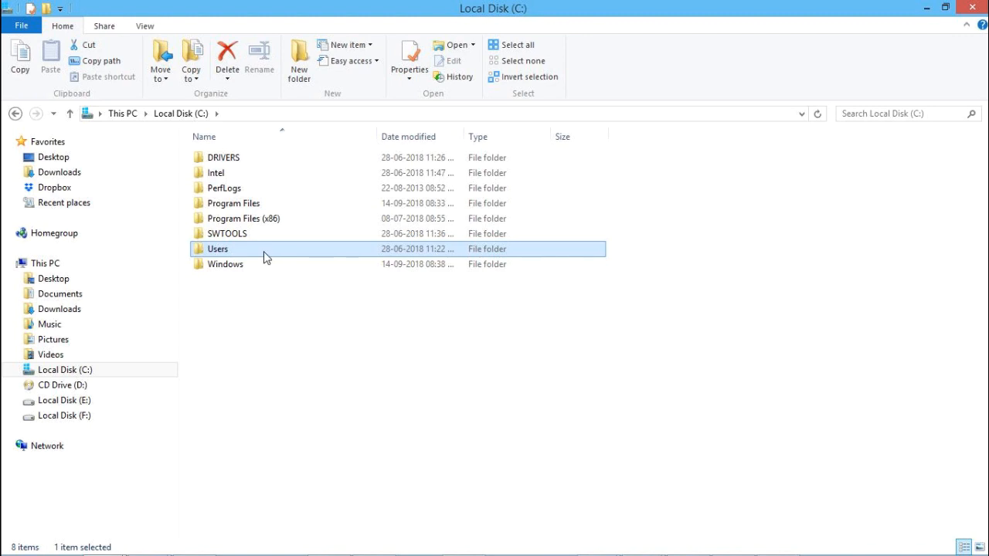
{"action": "mouse_move", "coordinate": [264, 256]}
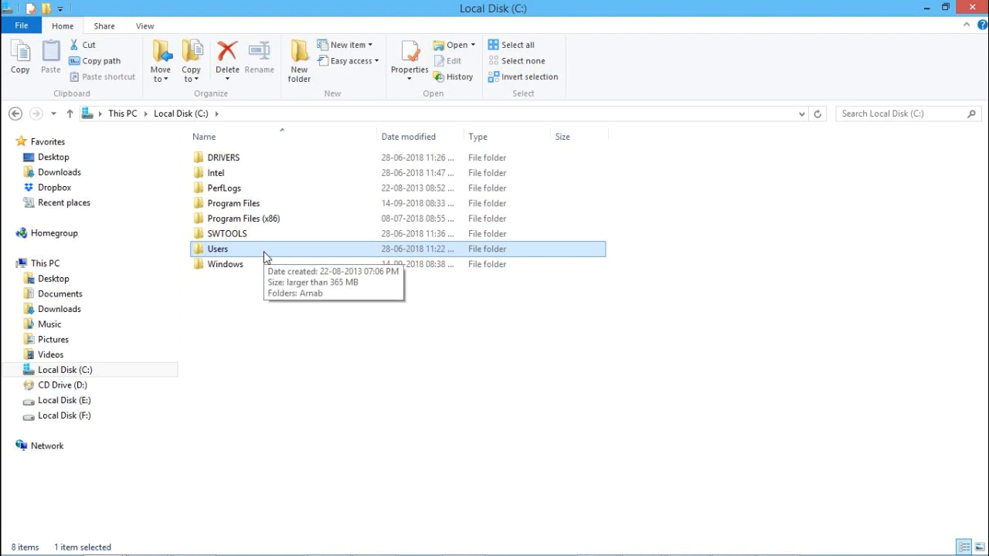
{"action": "double_click", "coordinate": [245, 205]}
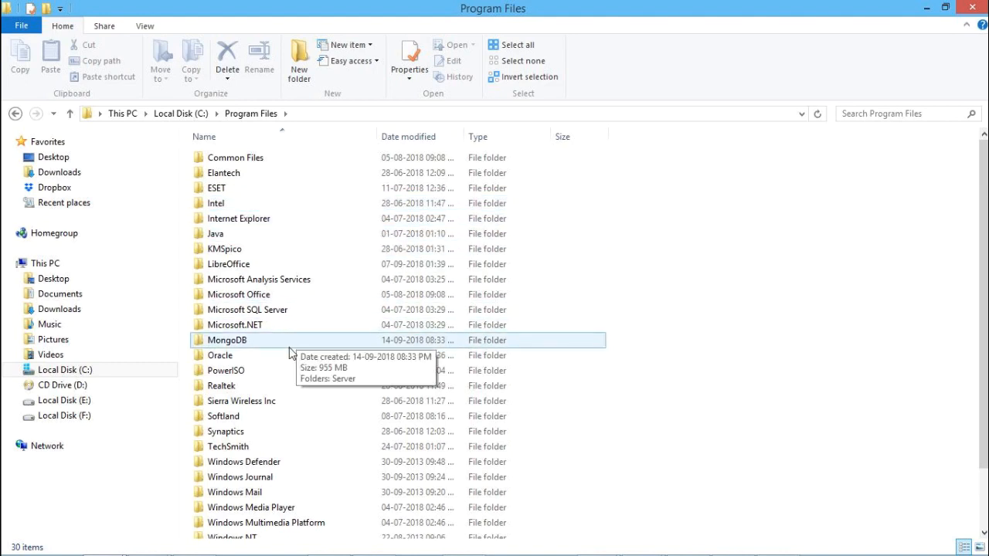
{"action": "double_click", "coordinate": [239, 343]}
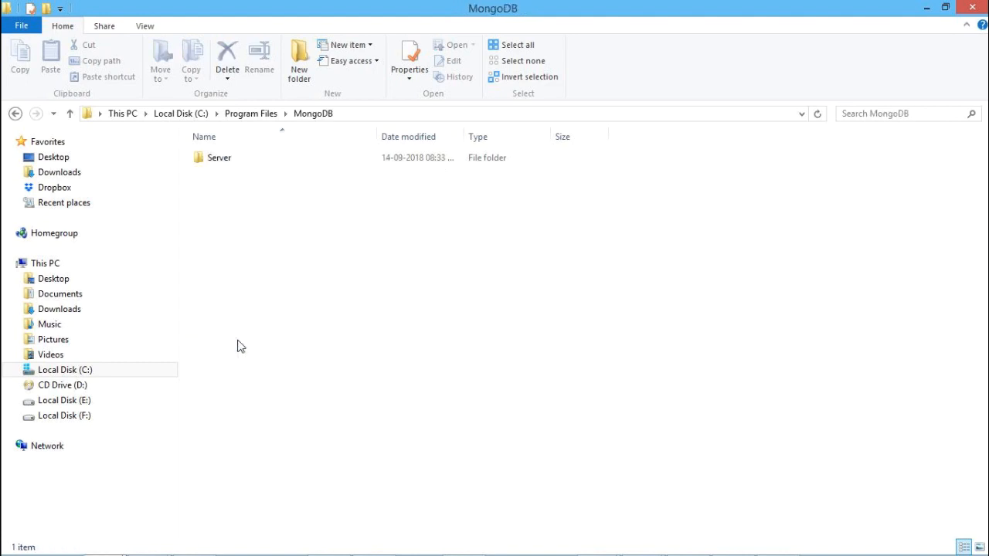
{"action": "double_click", "coordinate": [224, 167]}
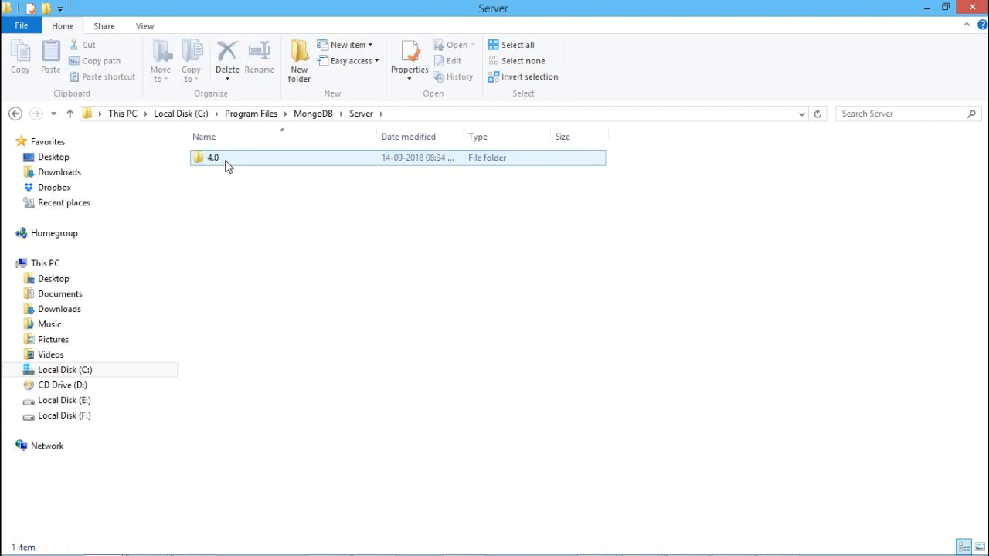
{"action": "double_click", "coordinate": [228, 167]}
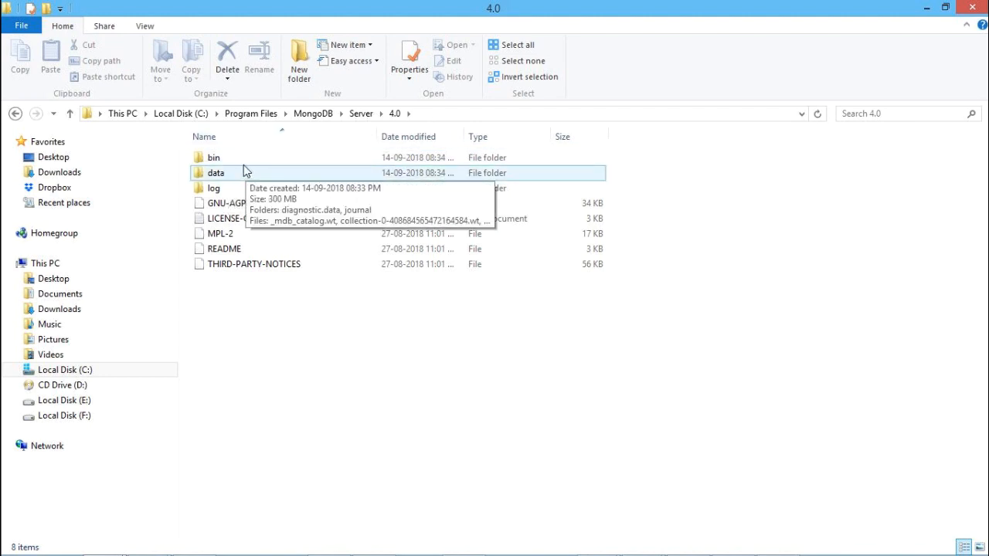
{"action": "double_click", "coordinate": [221, 165]}
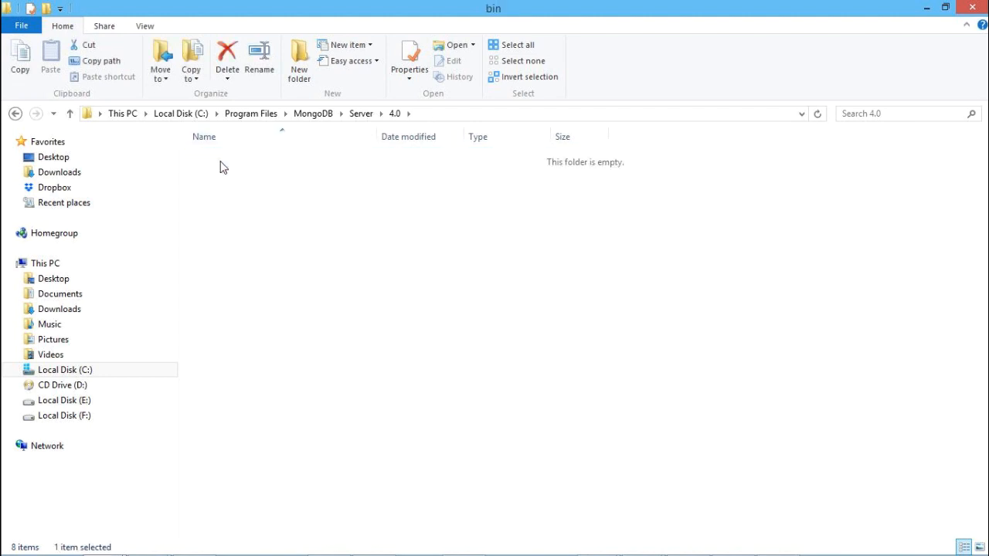
{"action": "left_click", "coordinate": [477, 118]}
{"action": "key", "text": "ctrl+c"}
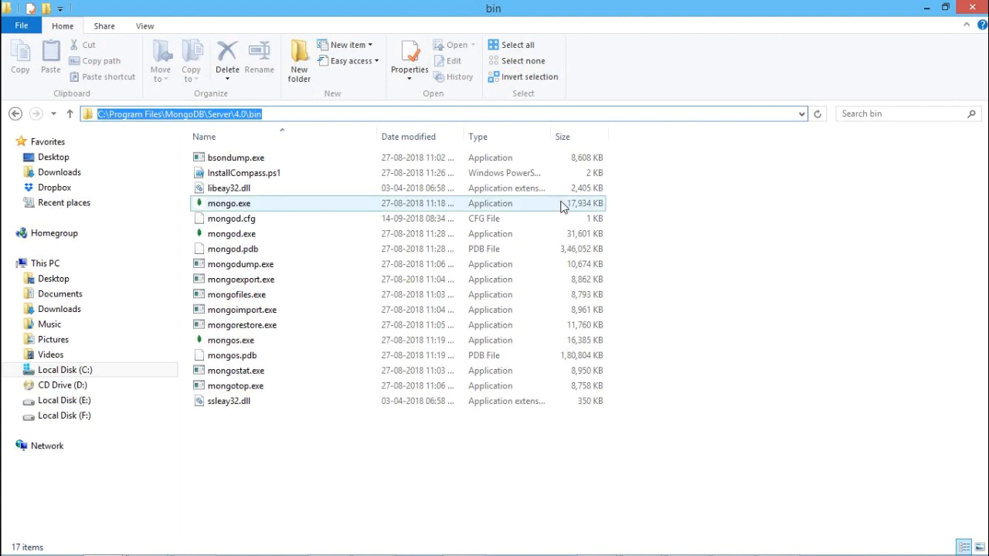
- Show the desktop and open the Environment Variables dialog from the advanced system settings of This PC
{"action": "key", "text": "super+d"}
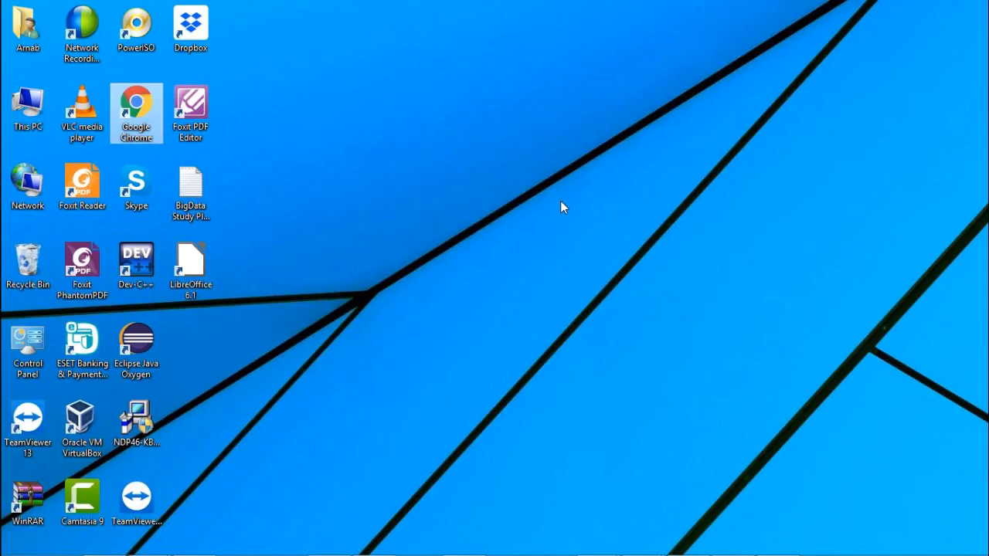
{"action": "right_click", "coordinate": [29, 119]}
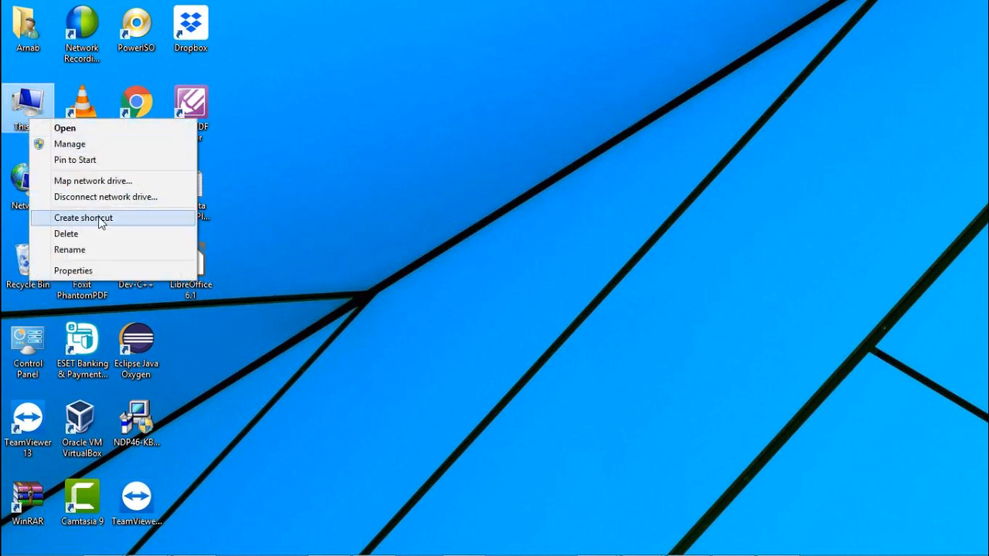
{"action": "left_click", "coordinate": [84, 272]}
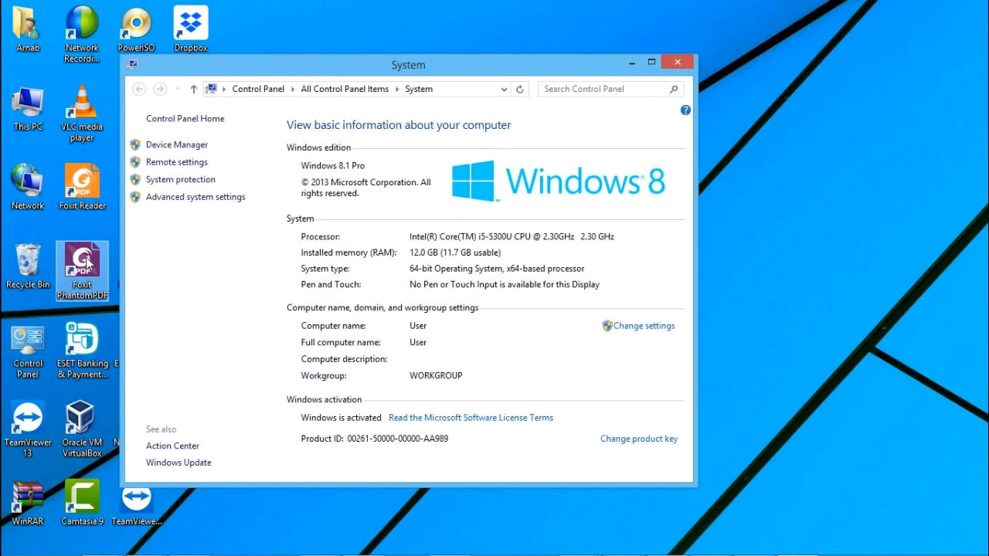
{"action": "left_click", "coordinate": [215, 199]}
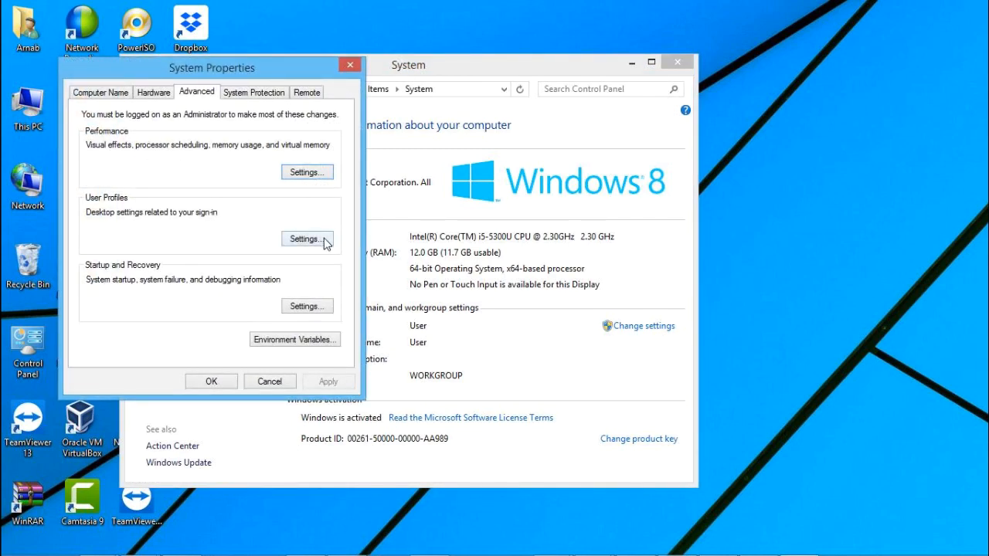
{"action": "left_click", "coordinate": [284, 340]}
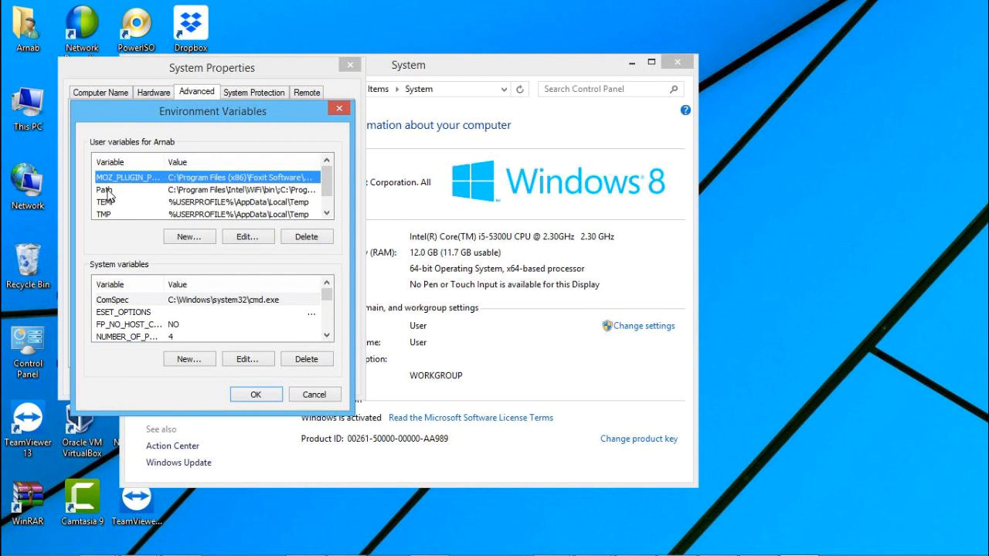
- Append ;C:\Program Files\MongoDB\Server\4.0\bin to the user variable Path and confirm all the open settings dialogs
{"action": "left_click", "coordinate": [107, 192]}
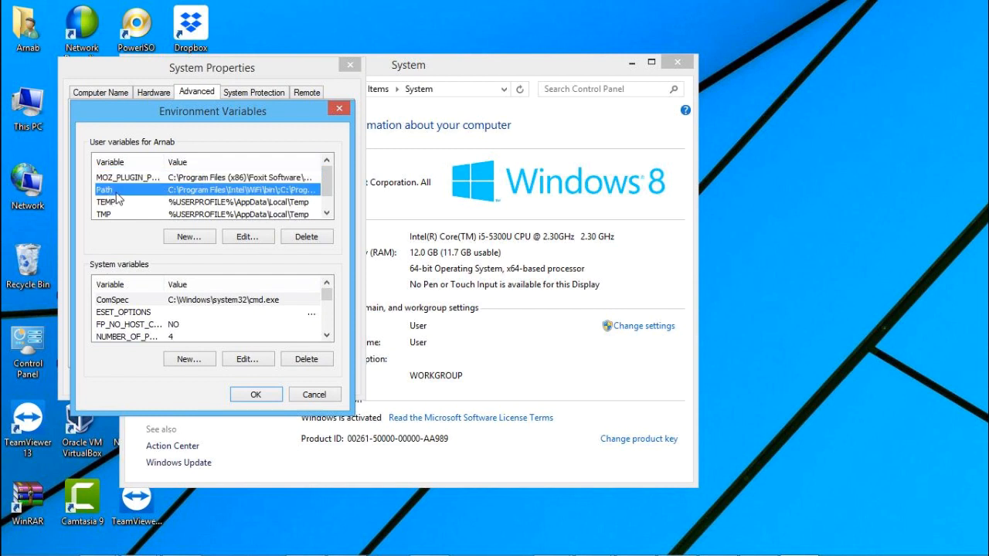
{"action": "left_click", "coordinate": [262, 238]}
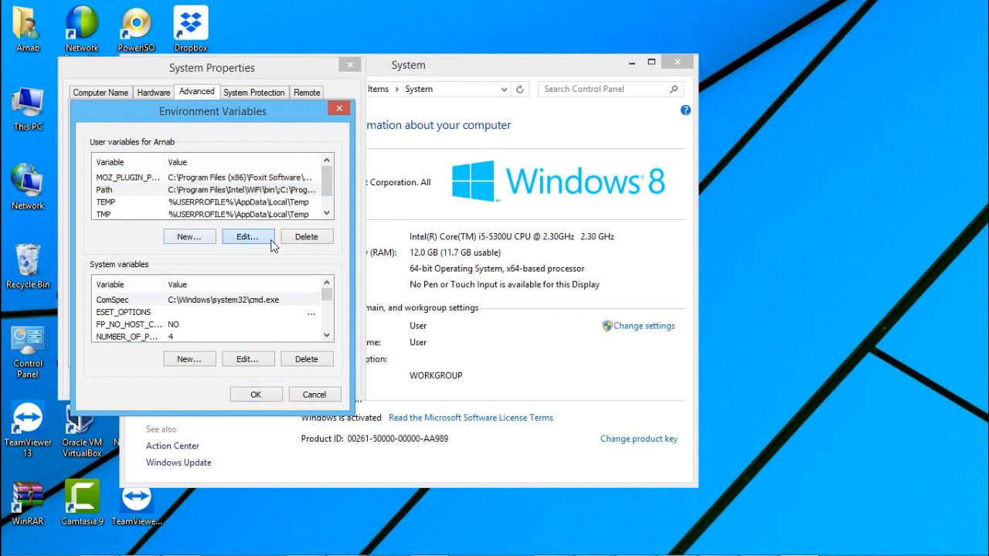
{"action": "left_click", "coordinate": [297, 206]}
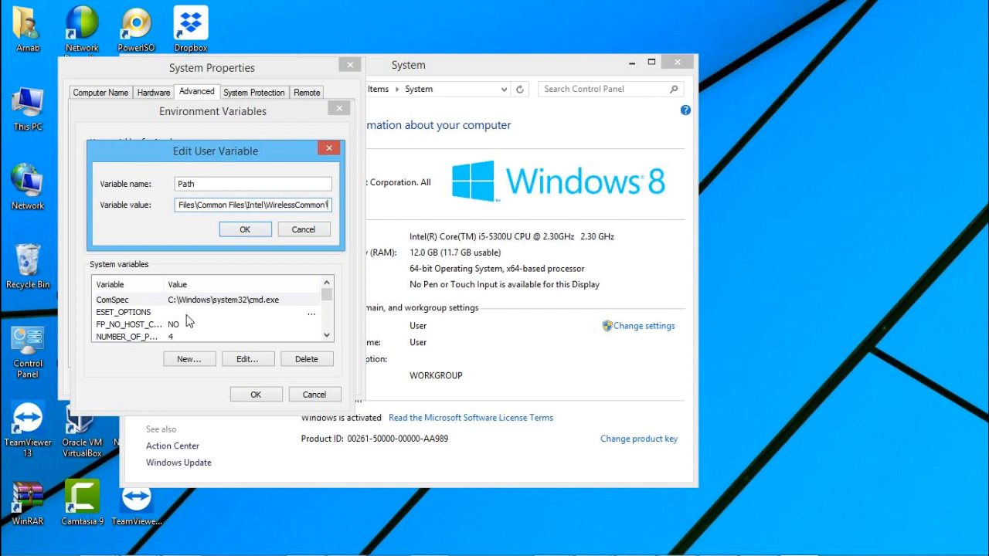
{"action": "type", "text": ";"}
{"action": "key", "text": "ctrl+v"}
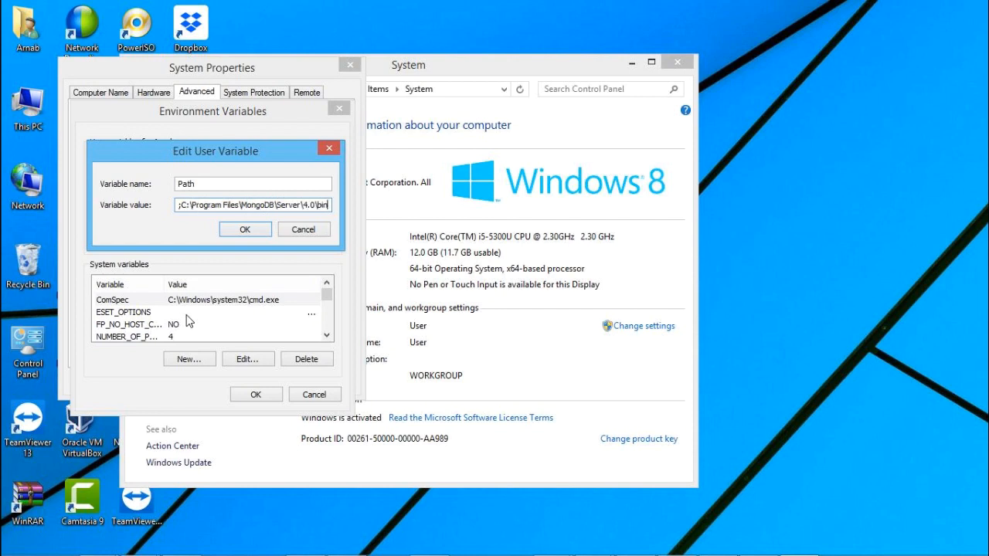
{"action": "left_click", "coordinate": [242, 229]}
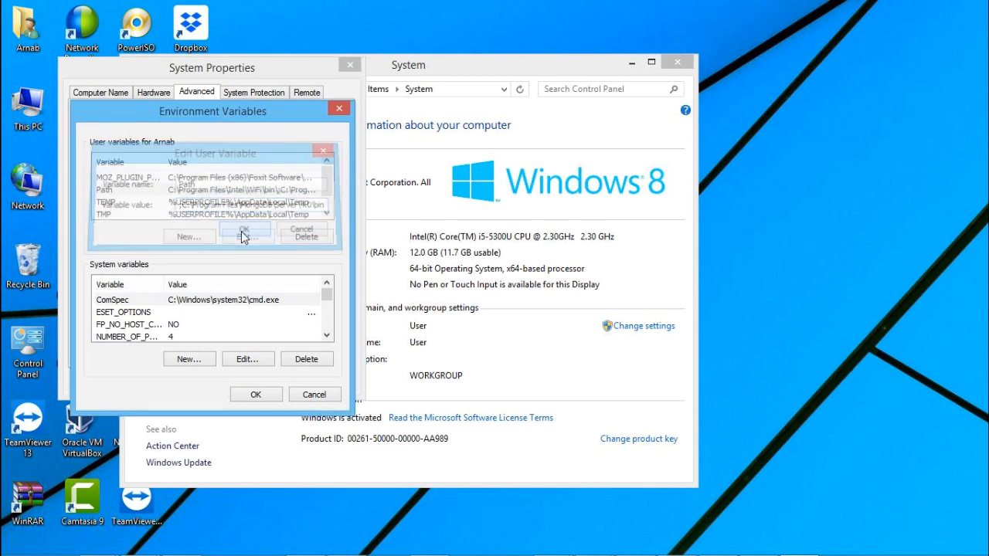
{"action": "left_click", "coordinate": [255, 394]}
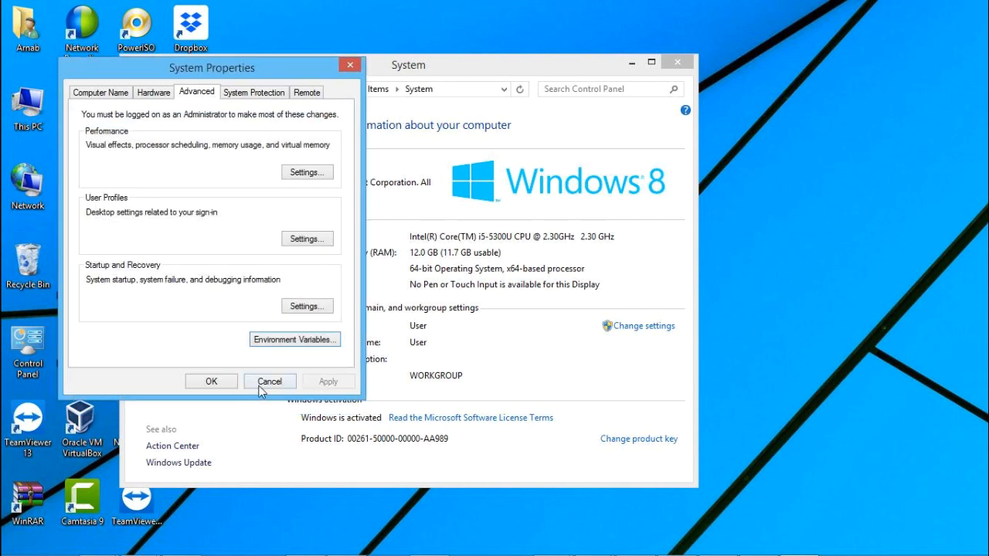
{"action": "left_click", "coordinate": [214, 381]}
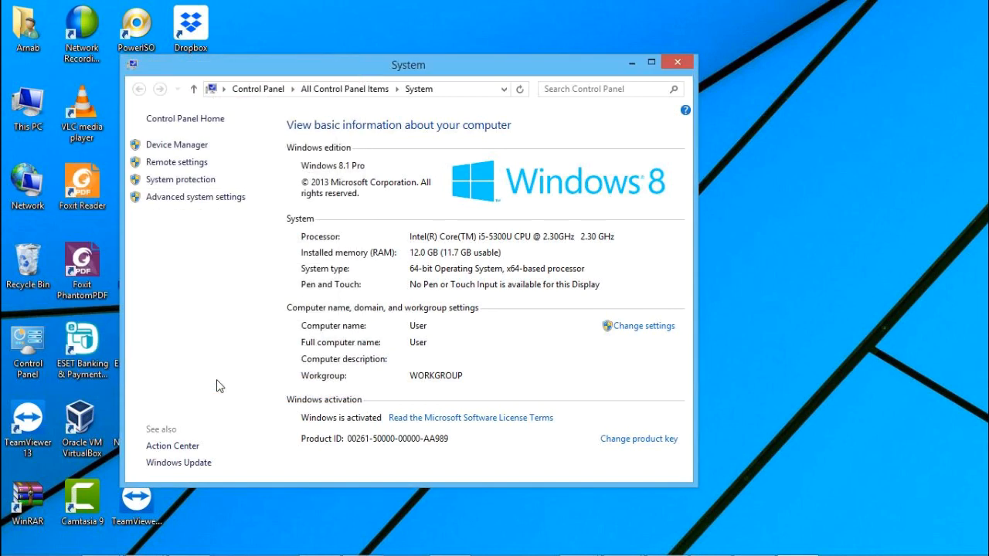
- Switch to the Command Prompt window that is already running and close it
{"action": "key", "text": "alt+Tab"}
{"action": "key", "text": "alt+Tab"}
{"action": "key", "text": "alt+Tab"}
{"action": "key", "text": "alt+Tab"}
{"action": "key", "text": "alt+Tab"}
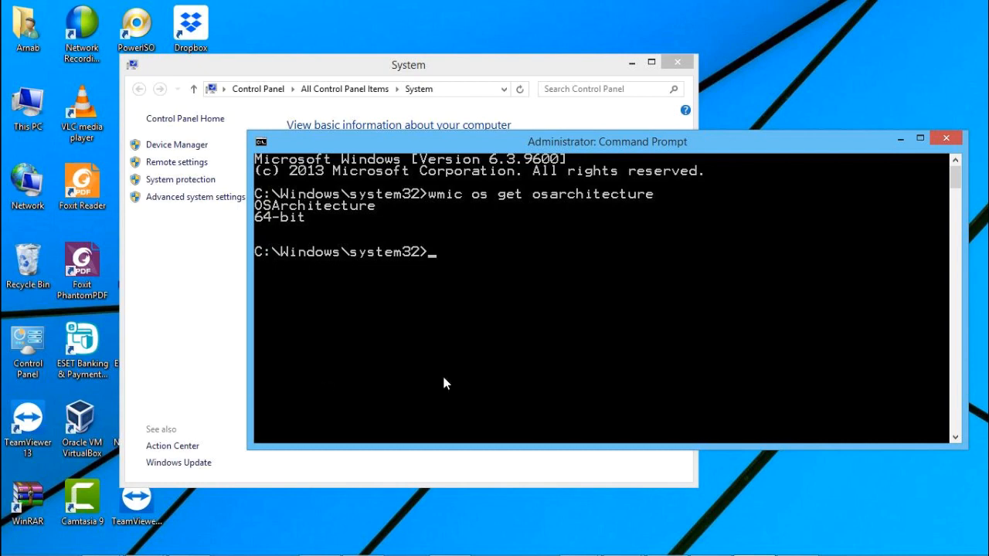
{"action": "left_click", "coordinate": [949, 142]}
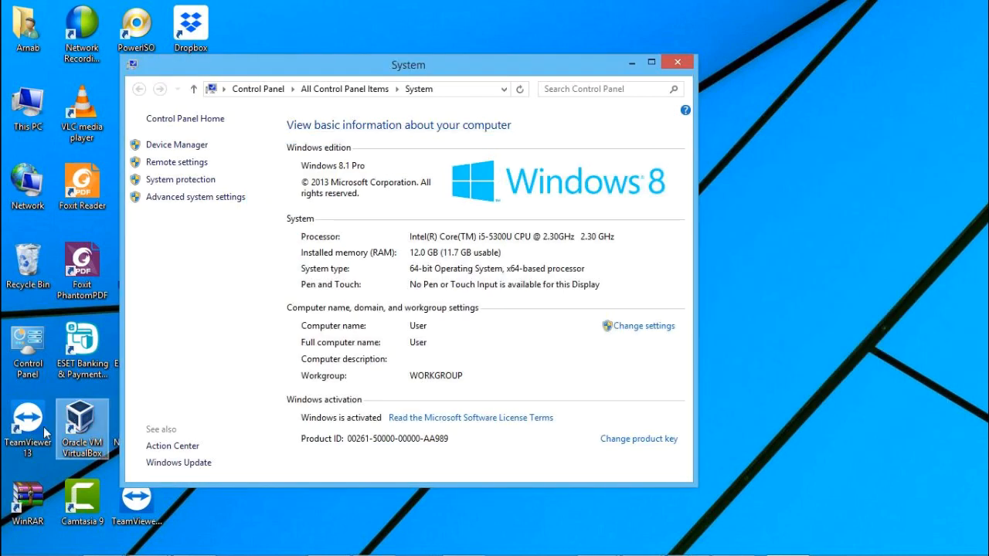
- Search Windows for Command Prompt and run it as administrator
{"action": "key", "text": "super"}
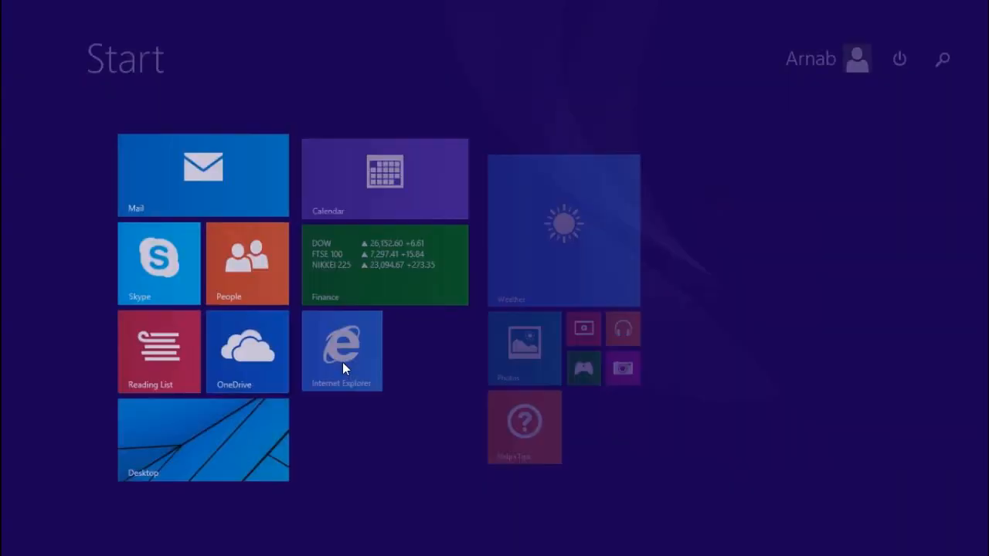
{"action": "left_click", "coordinate": [941, 60]}
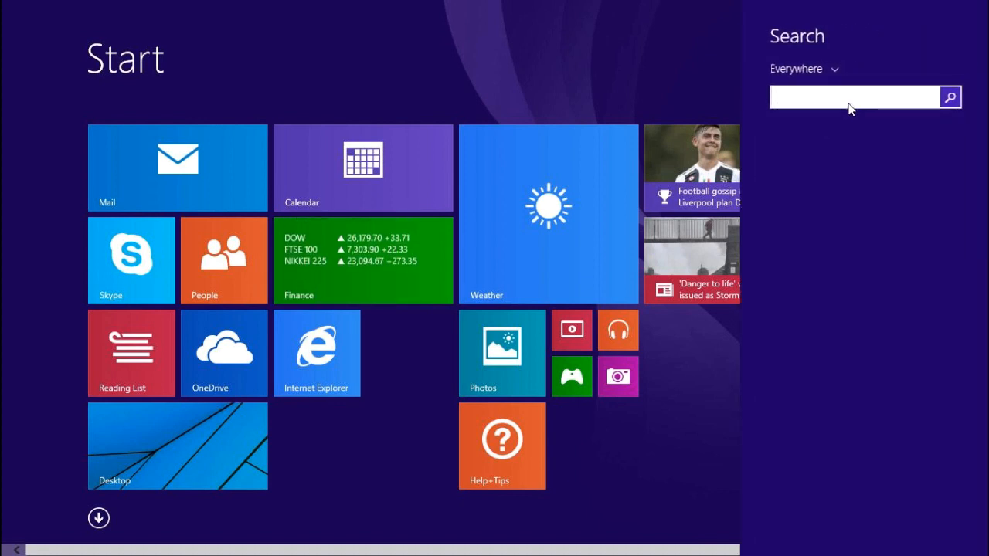
{"action": "type", "text": "command Prompt"}
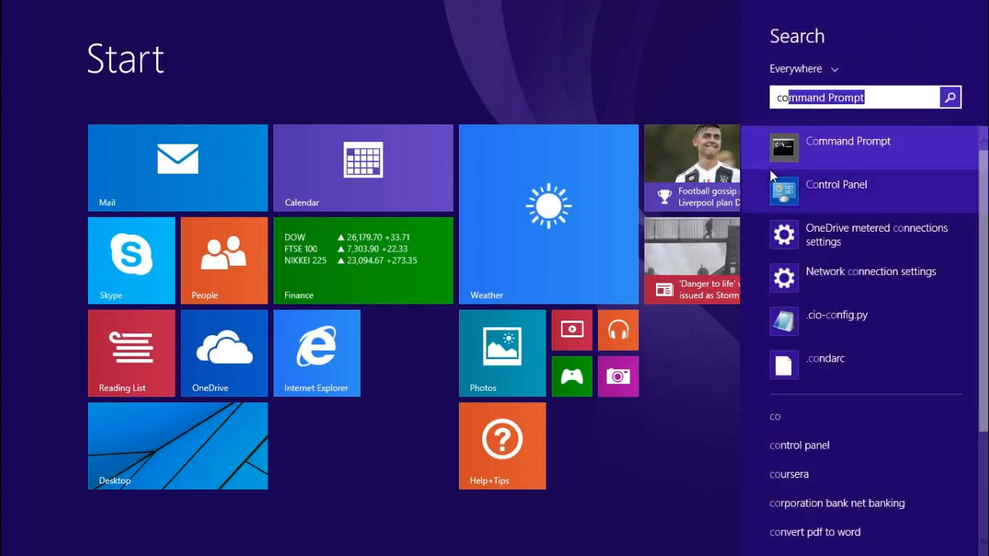
{"action": "right_click", "coordinate": [803, 155]}
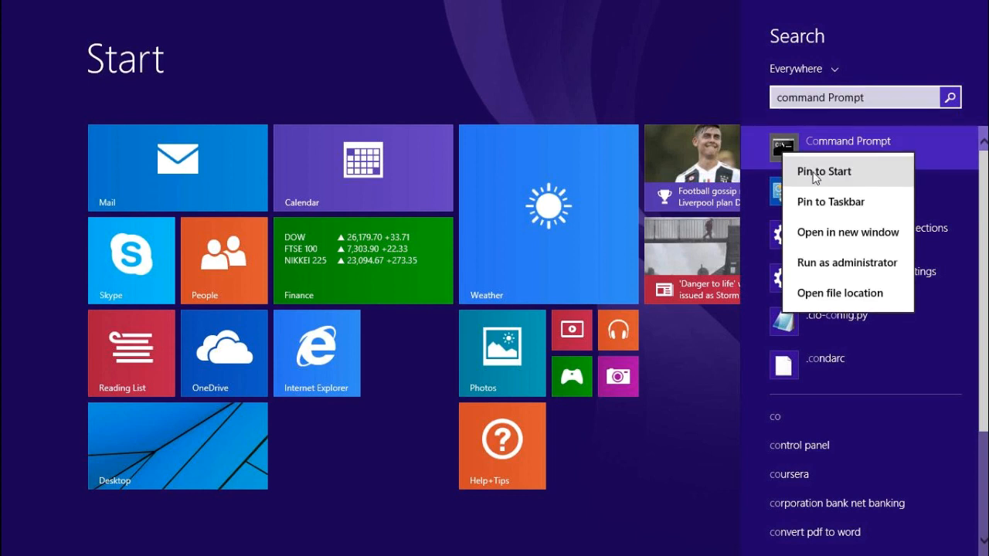
{"action": "left_click", "coordinate": [847, 264]}
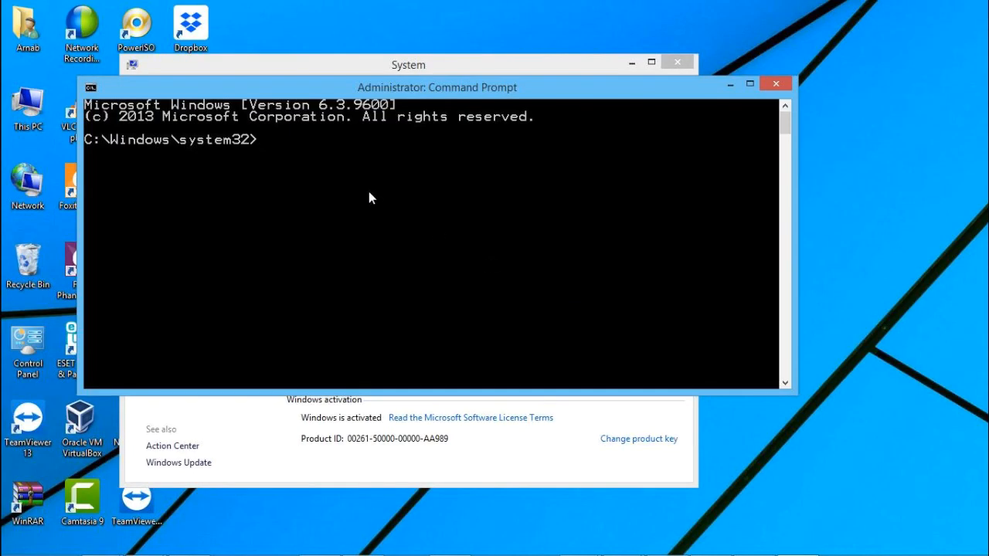
- Start the MongoDB shell from the Command Prompt with the mongo command
{"action": "type", "text": "mongo"}
{"action": "key", "text": "Return"}
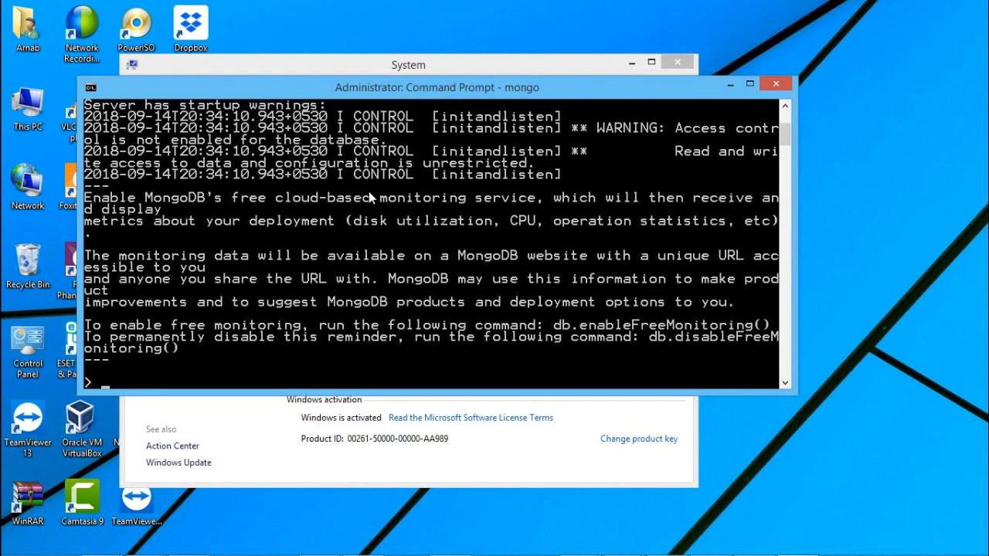
{"action": "key", "text": "Return"}
{"action": "key", "text": "Return"}
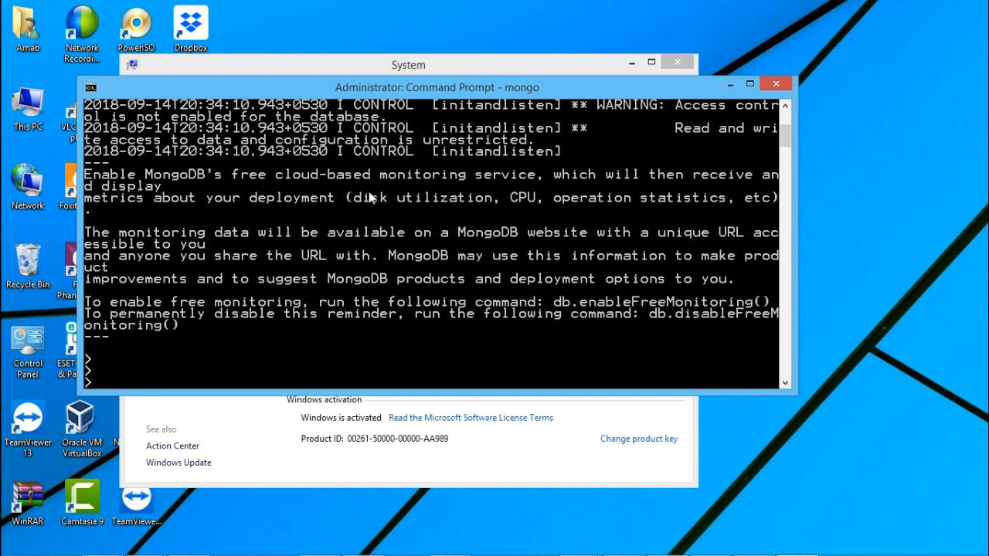
- List the available databases in the MongoDB shell with the show dbs command
{"action": "type", "text": "show dbs"}
{"action": "key", "text": "Return"}
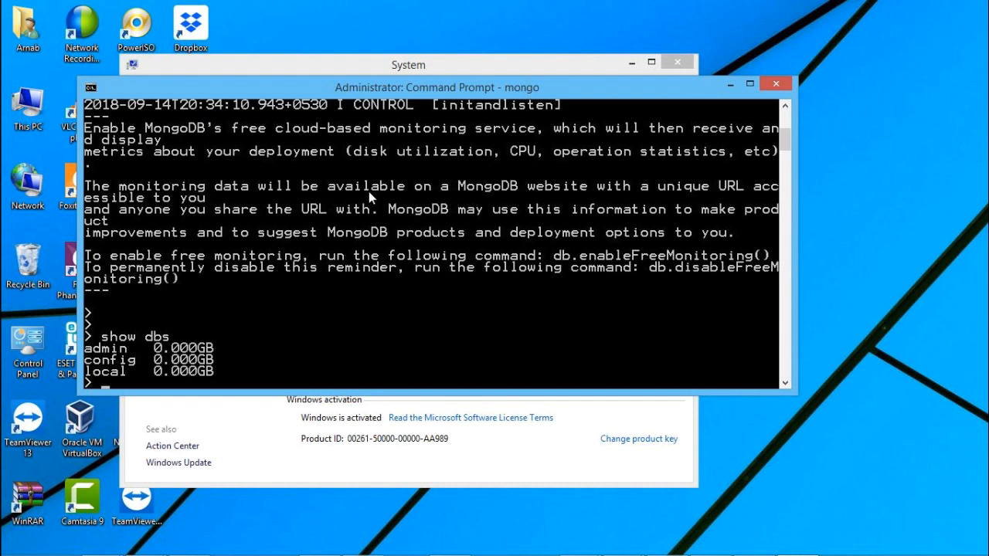
{"action": "key", "text": "Return"}
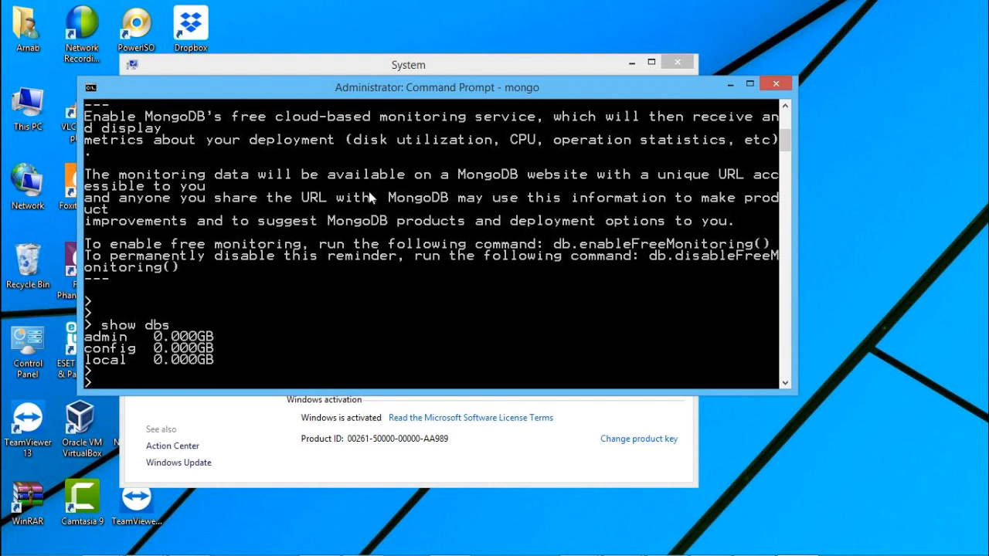
{"action": "scroll", "coordinate": [369, 192], "scroll_direction": "up", "scroll_amount": 1}
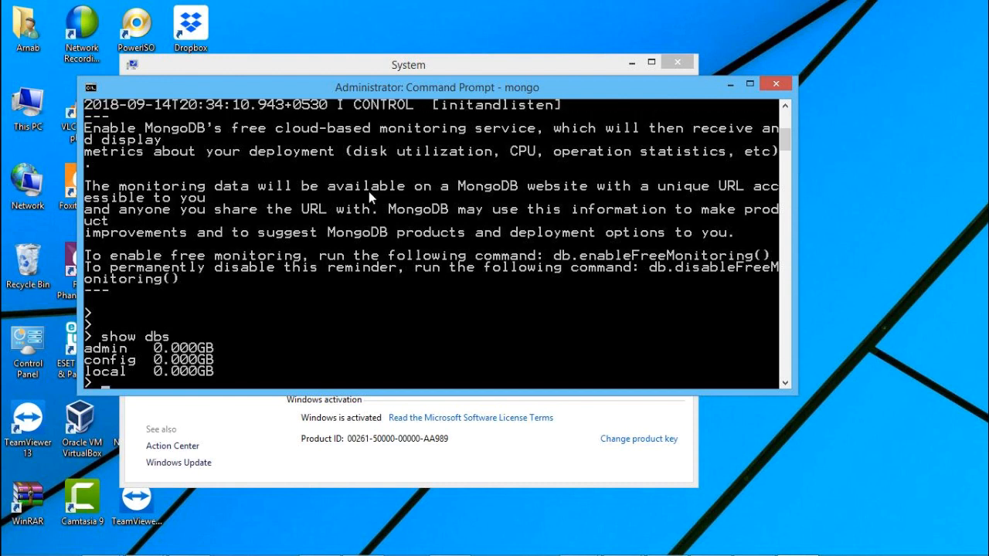